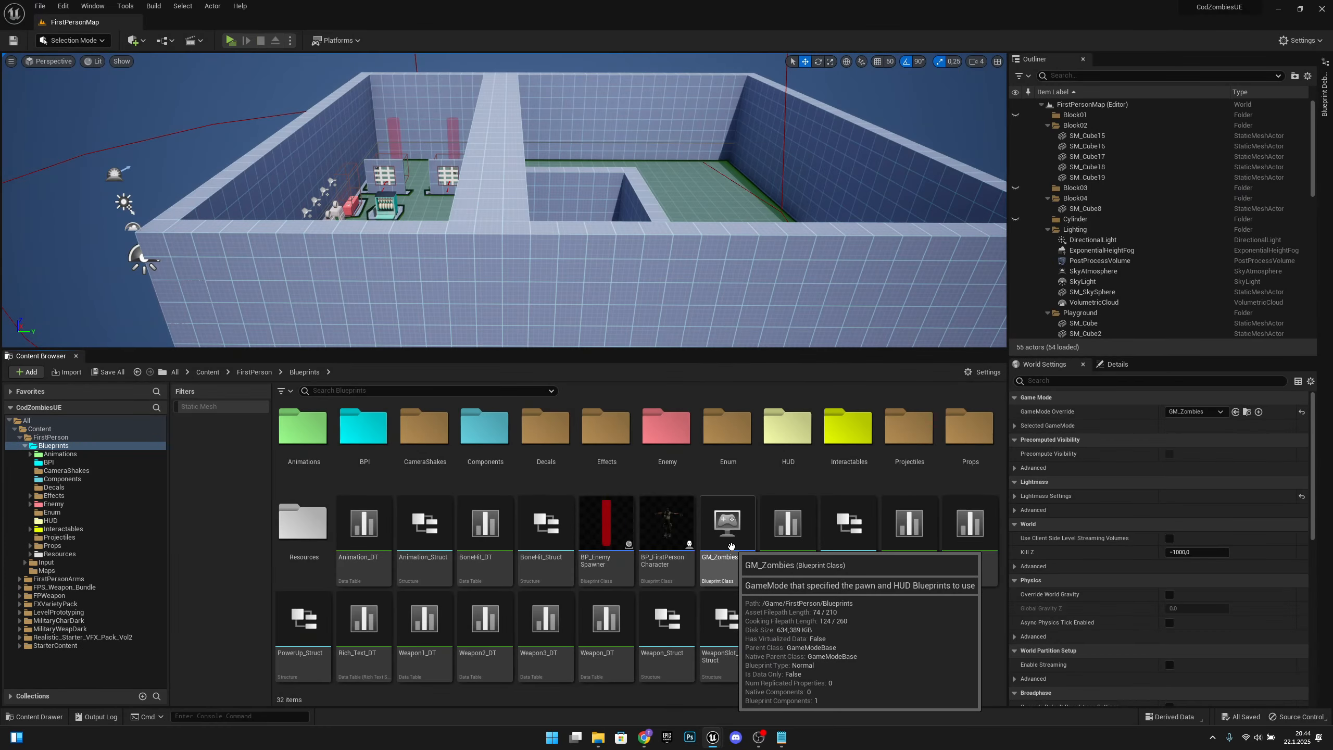
Step: Switch to Chrome and view the download option for the Shoot_Impact folder in Google Drive
{"action": "left_click", "coordinate": [646, 733]}
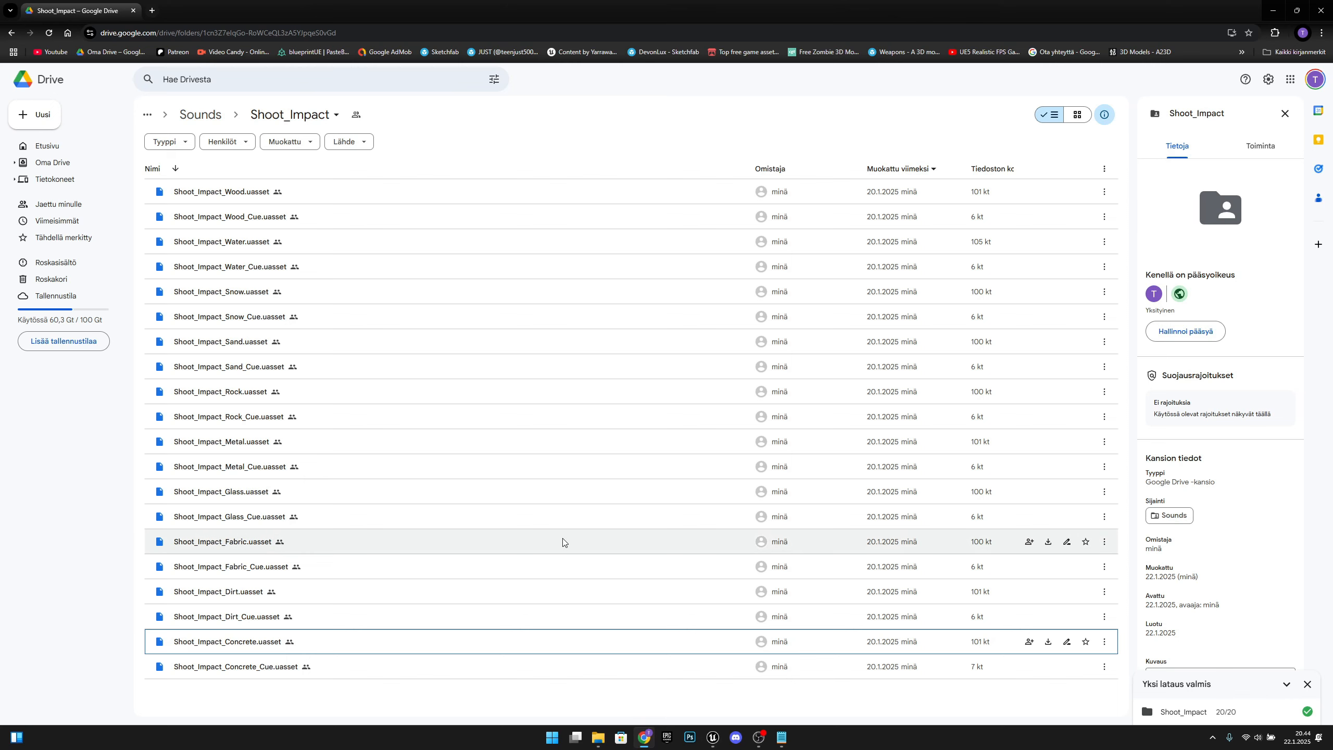
{"action": "left_click", "coordinate": [331, 115]}
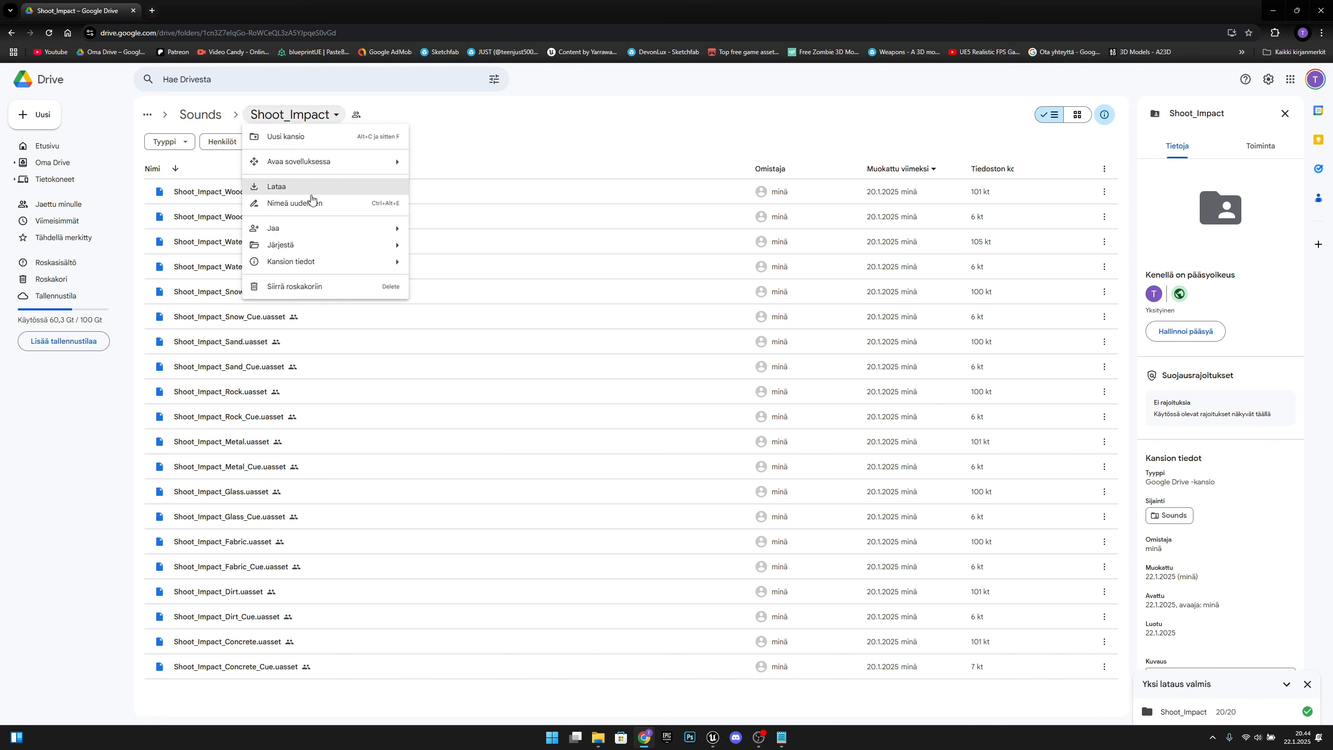
{"action": "left_click", "coordinate": [475, 134]}
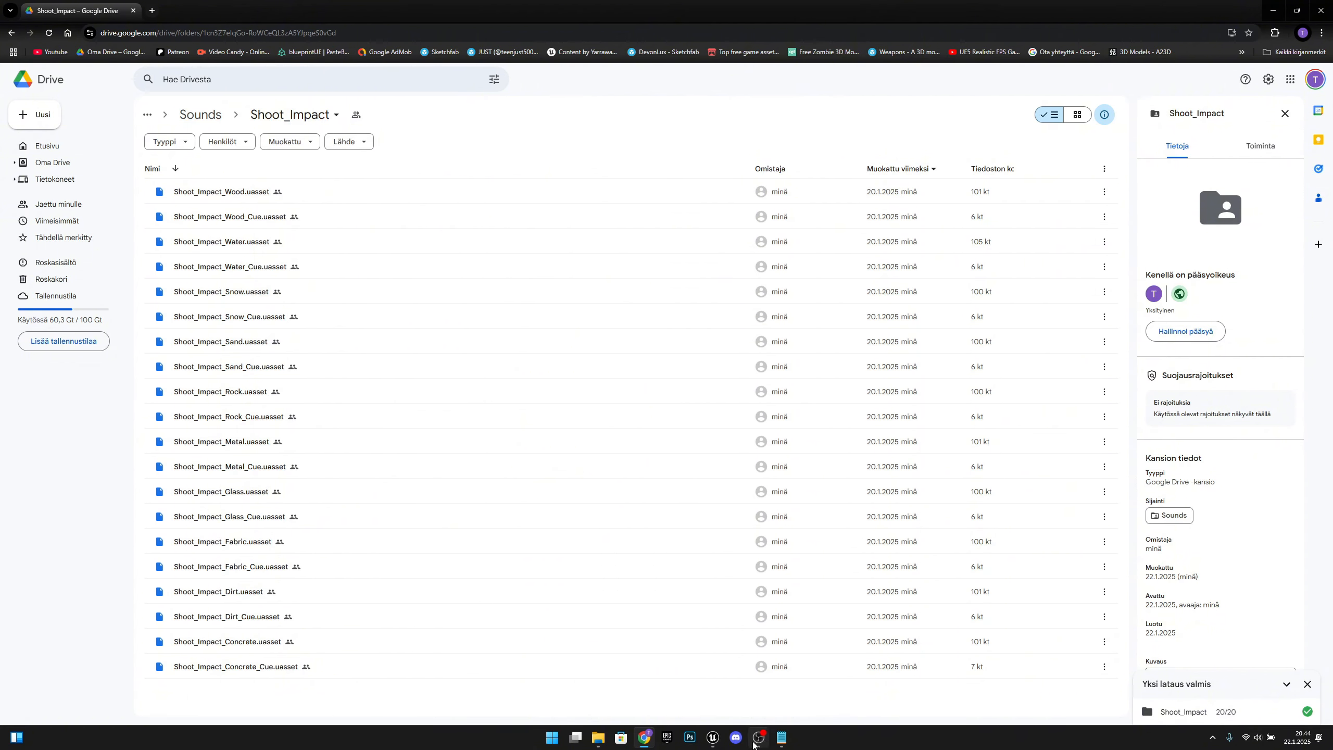
Step: Switch back to Unreal Editor and create a folder named Sounds inside the Blueprints folder
{"action": "mouse_move", "coordinate": [713, 737]}
{"action": "left_click", "coordinate": [752, 697]}
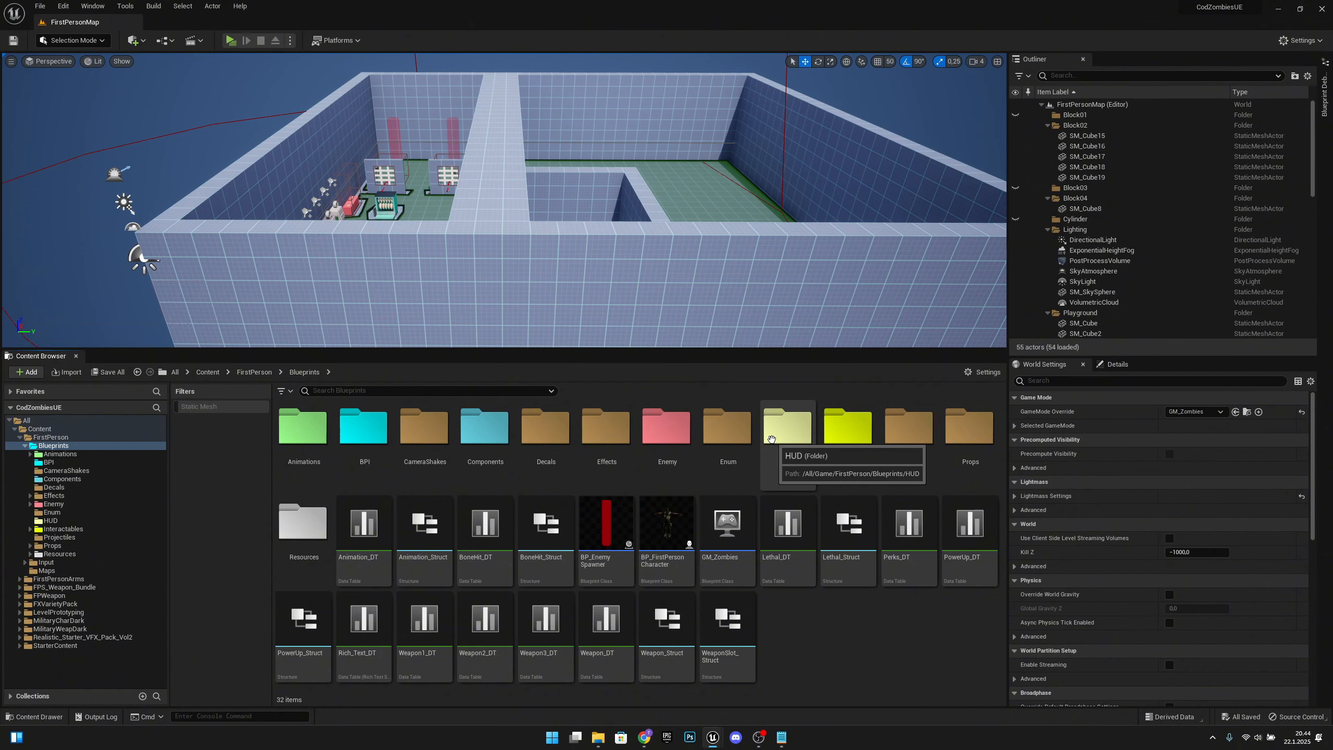
{"action": "right_click", "coordinate": [824, 617]}
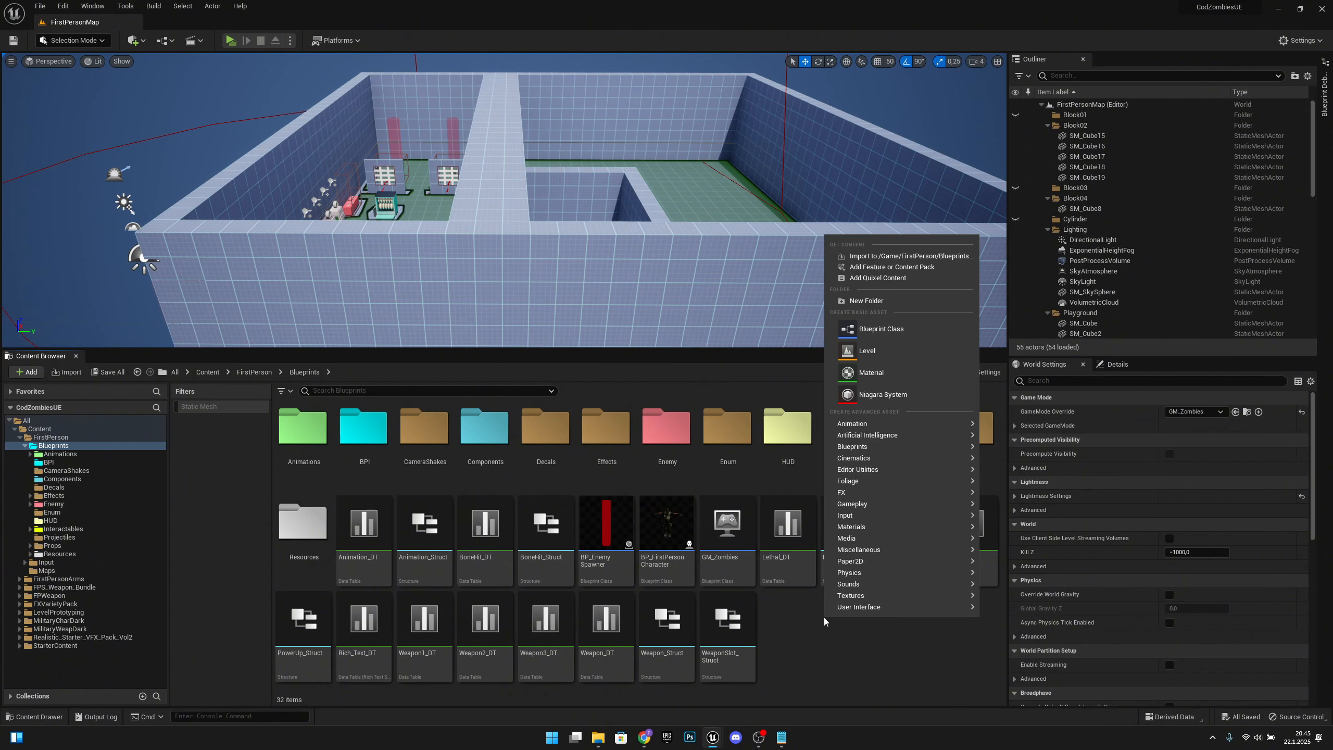
{"action": "left_click", "coordinate": [866, 301]}
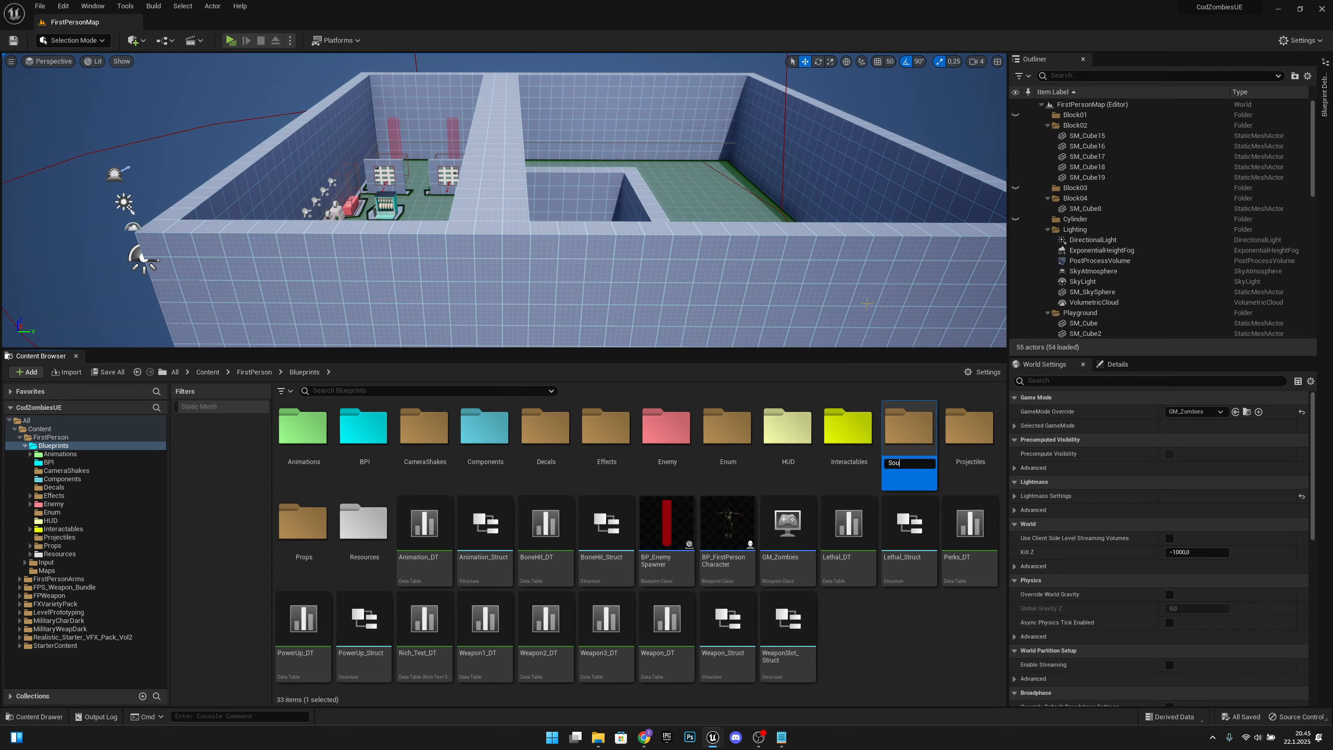
{"action": "type", "text": "Sounds"}
{"action": "key", "text": "Return"}
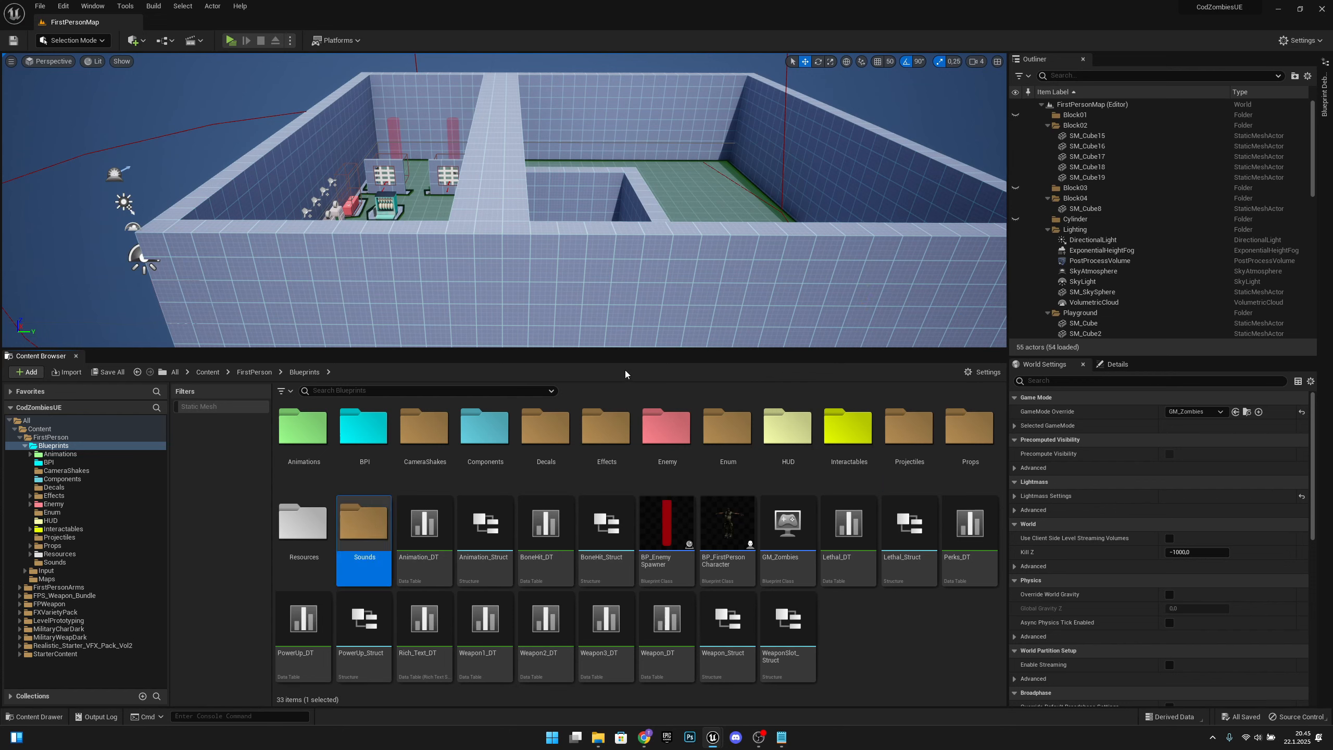
Step: Open the new Sounds folder and show its location on disk in File Explorer, with the window moved clear
{"action": "double_click", "coordinate": [382, 542]}
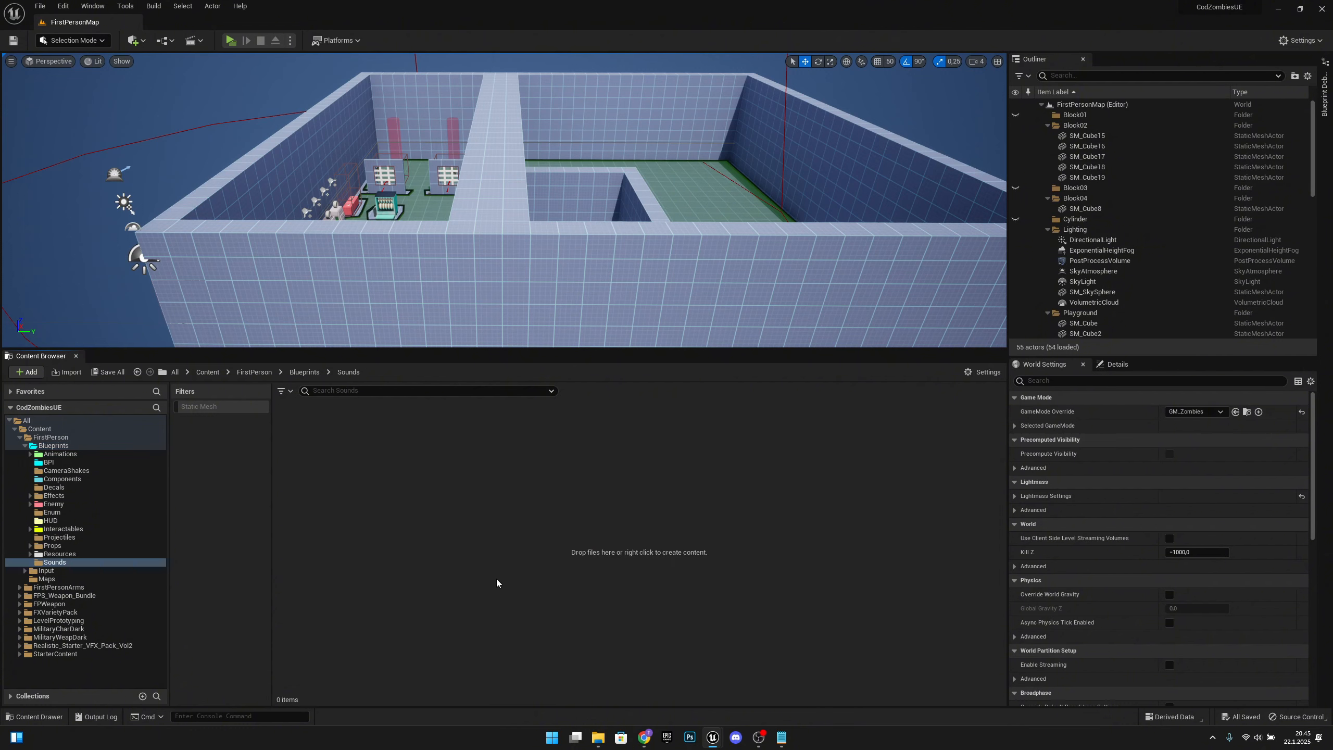
{"action": "right_click", "coordinate": [52, 563]}
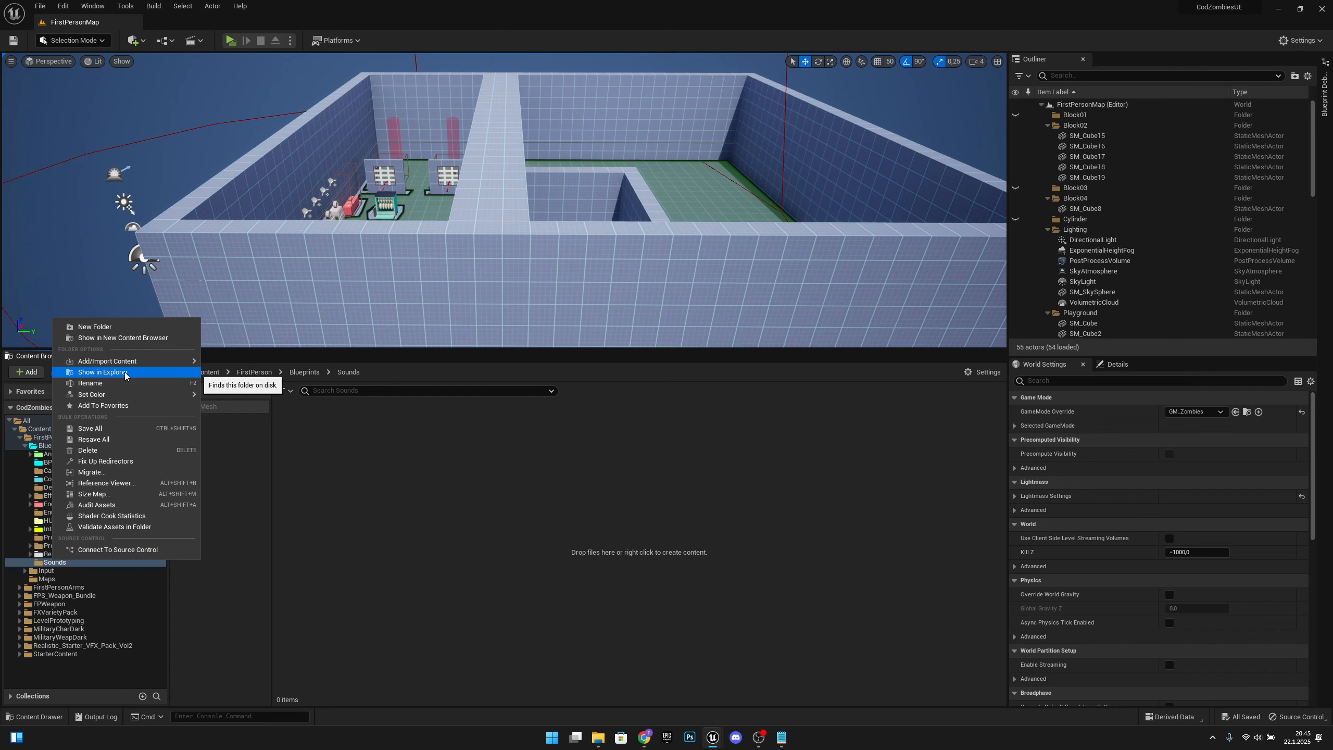
{"action": "left_click", "coordinate": [103, 373]}
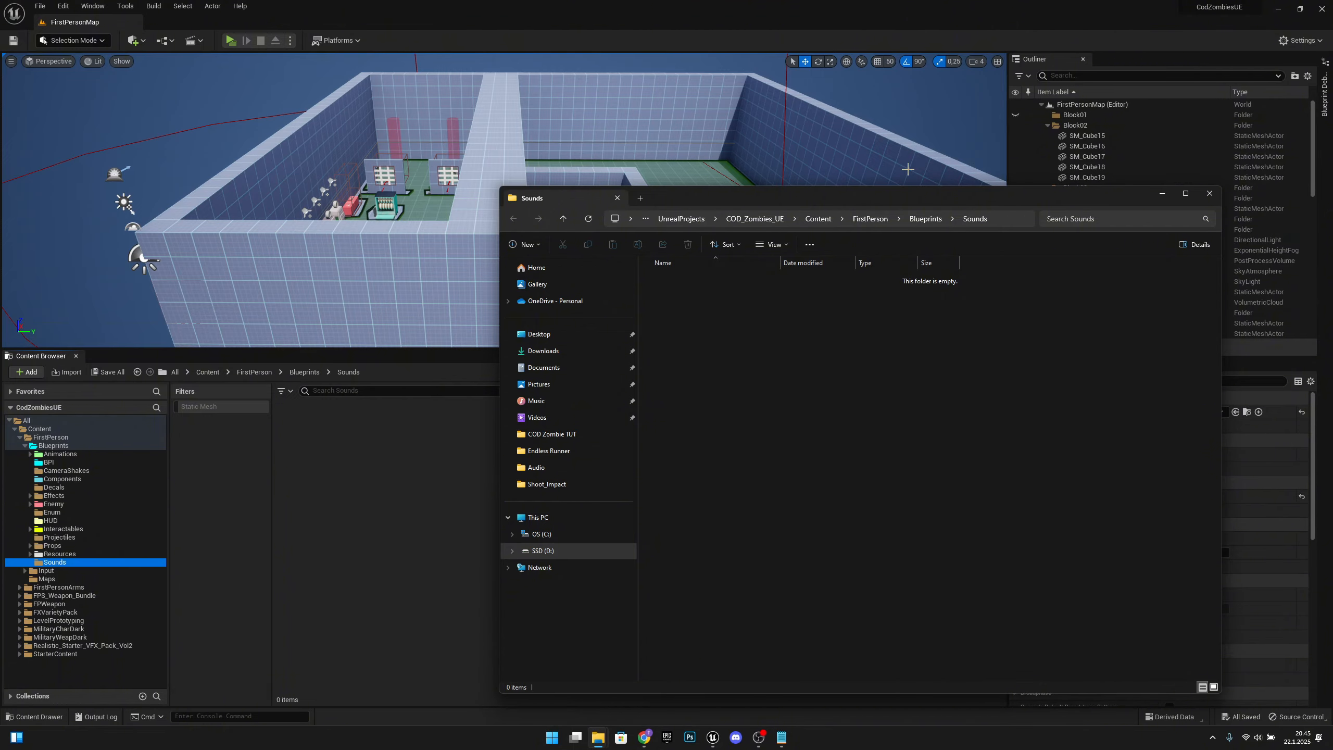
{"action": "left_click_drag", "start_coordinate": [912, 199], "coordinate": [891, 132]}
Step: Copy the Shoot_Impact folder from YT COD ZOMBIES > Sounds into the project's Blueprints > Sounds folder in File Explorer
{"action": "mouse_move", "coordinate": [598, 738]}
{"action": "left_click", "coordinate": [535, 678]}
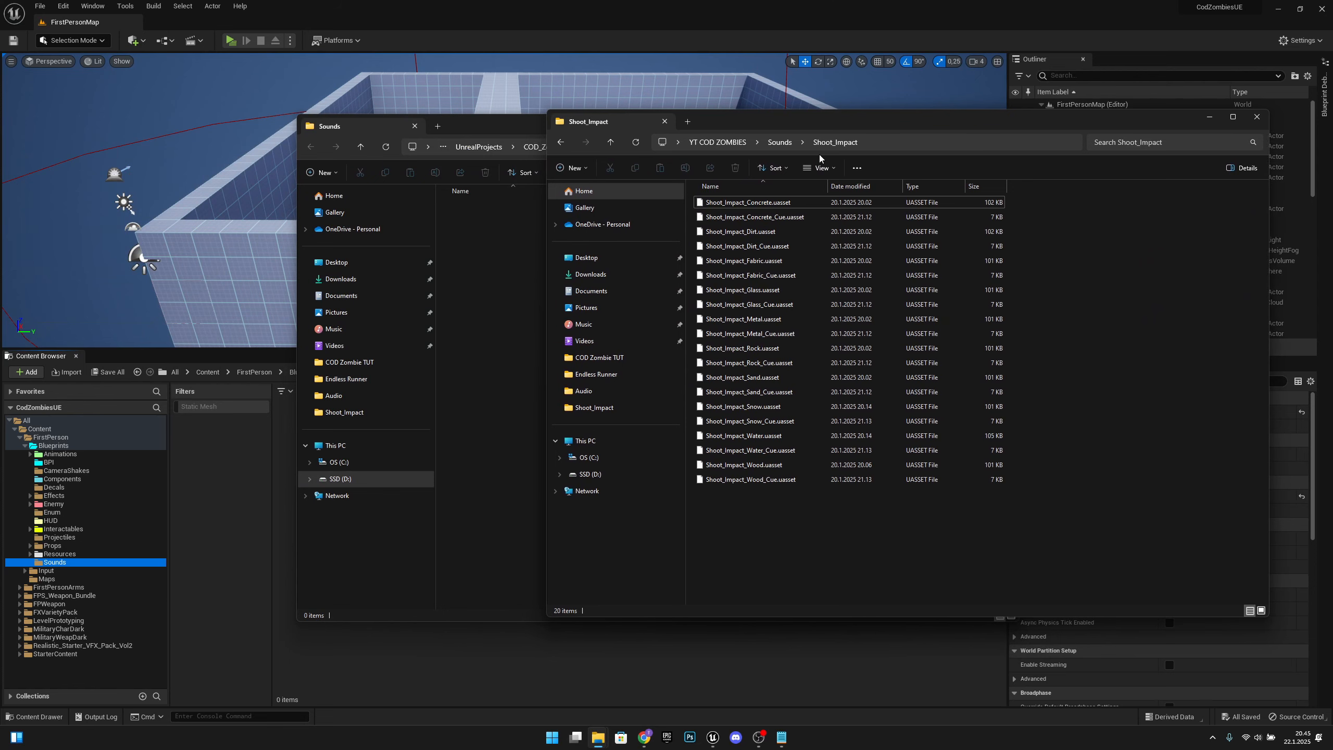
{"action": "left_click", "coordinate": [782, 142]}
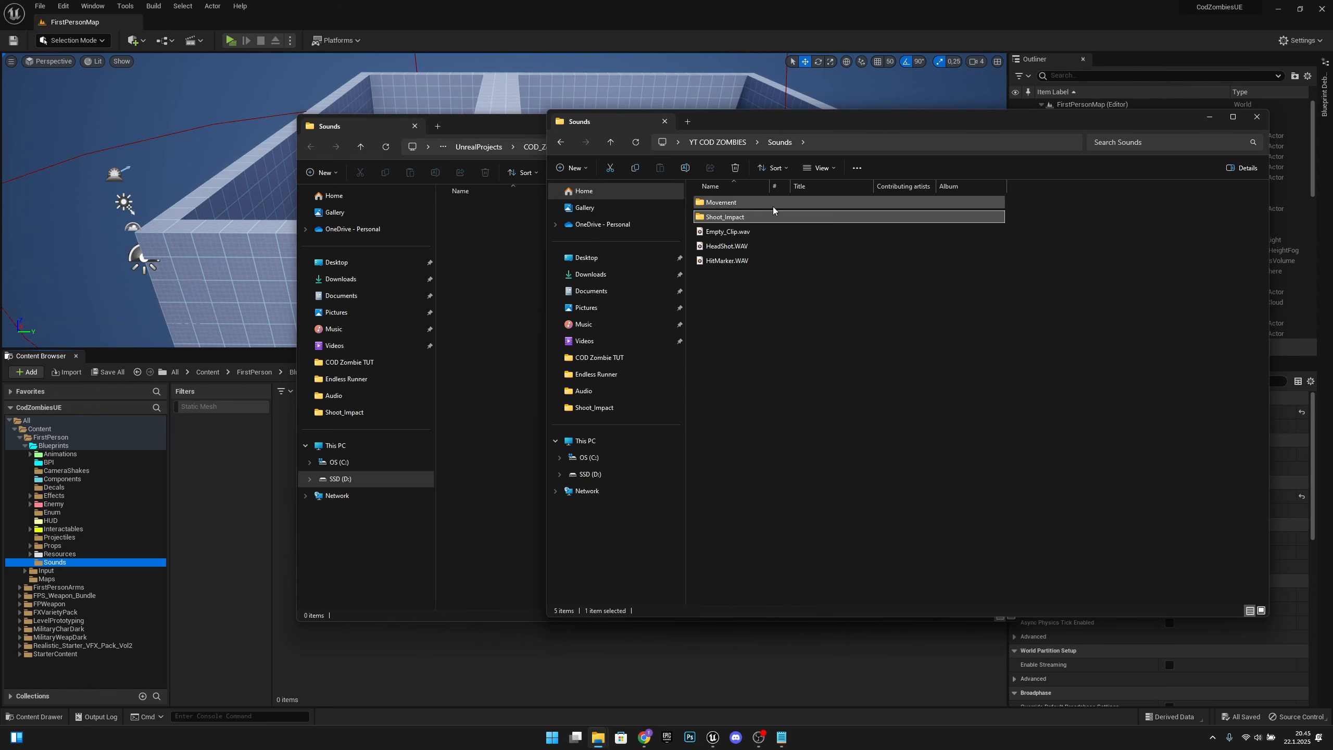
{"action": "left_click_drag", "start_coordinate": [738, 216], "coordinate": [477, 248]}
{"action": "left_click", "coordinate": [477, 248]}
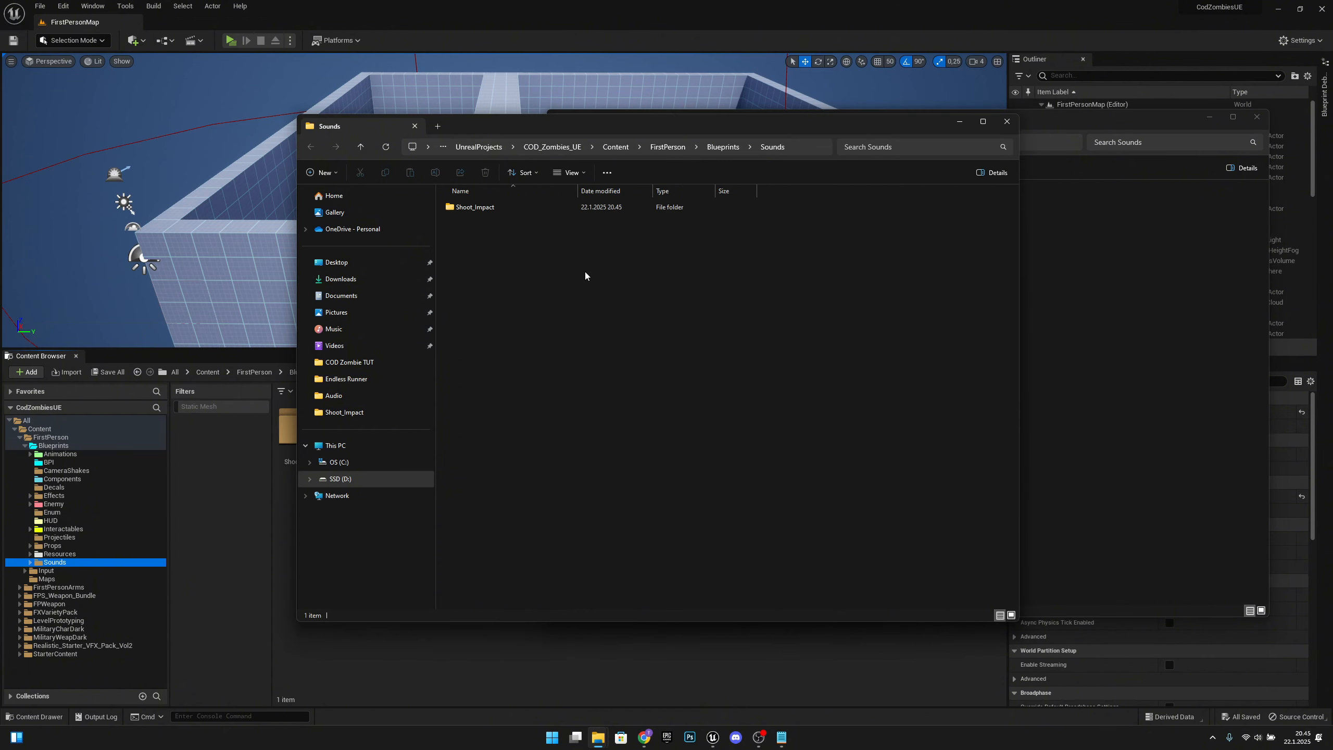
{"action": "left_click", "coordinate": [1123, 273]}
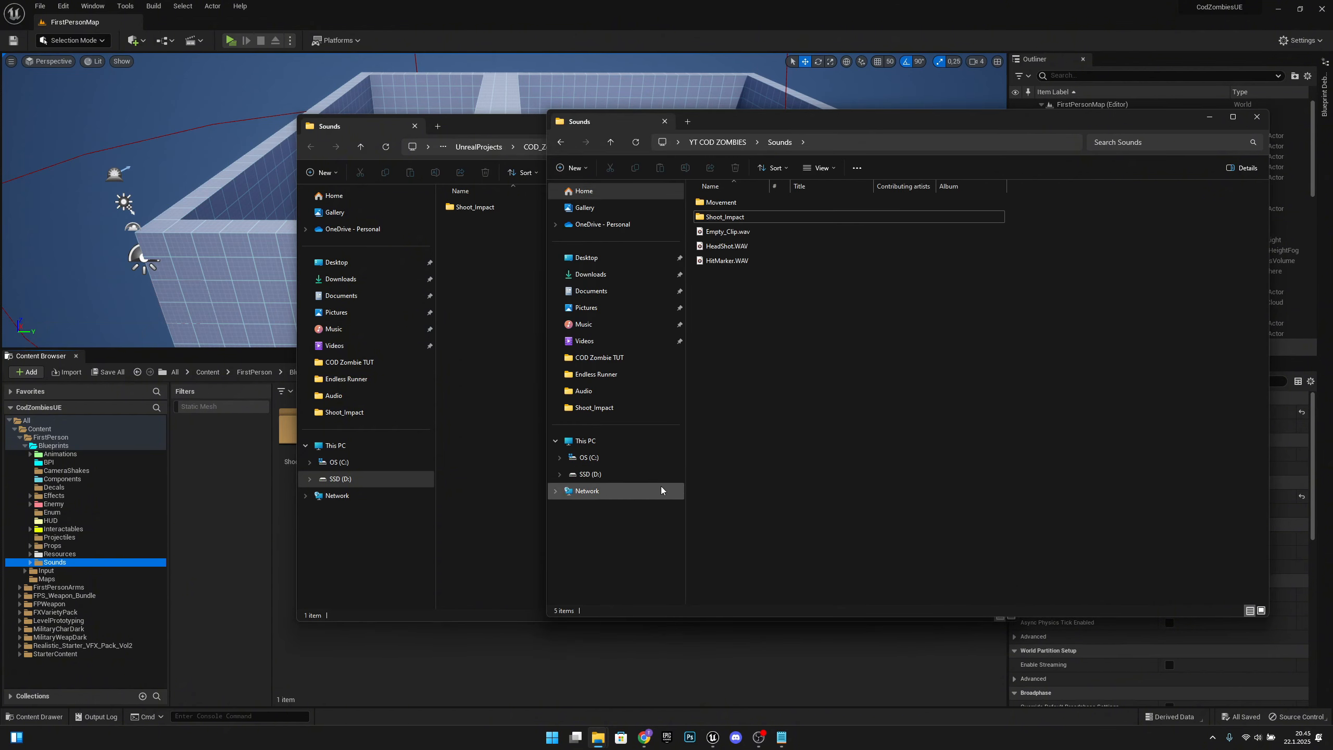
Step: Return to Unreal Editor and open the Shoot_Impact folder to look through its sound waves and cues
{"action": "left_click", "coordinate": [527, 664]}
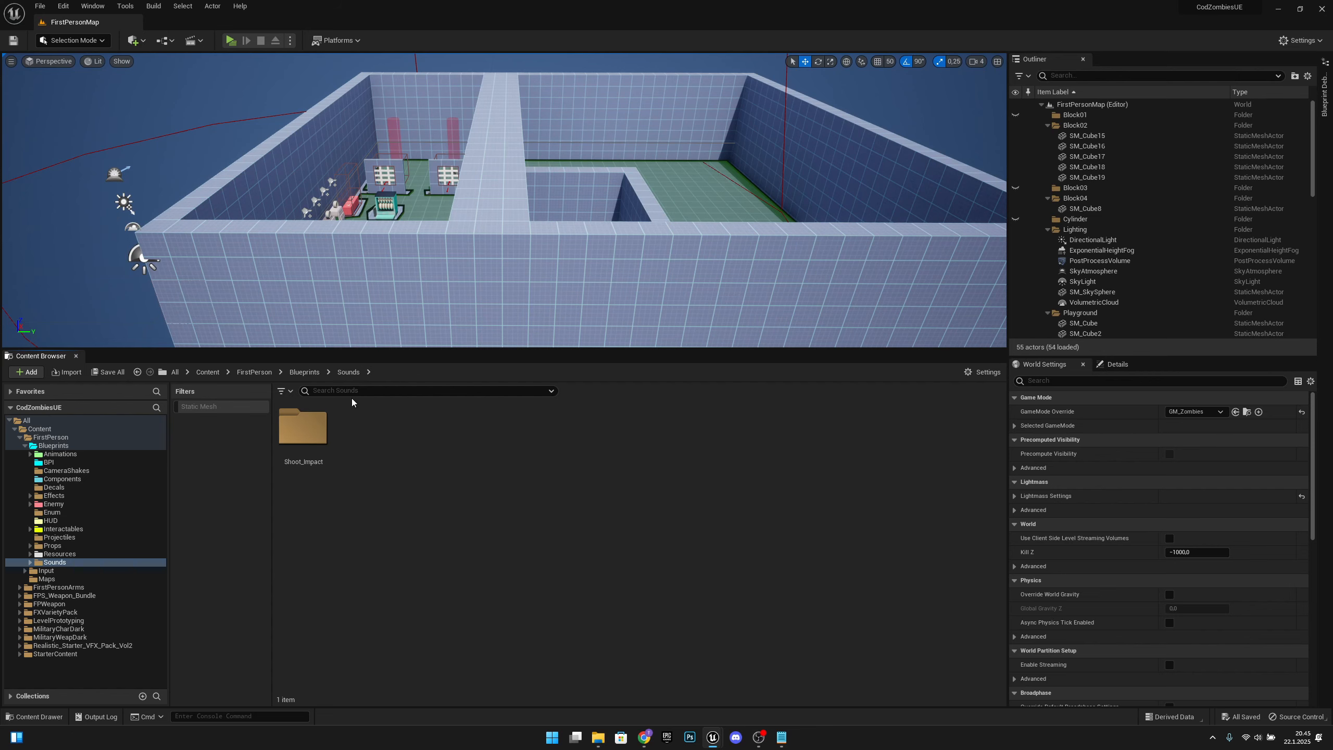
{"action": "double_click", "coordinate": [312, 439]}
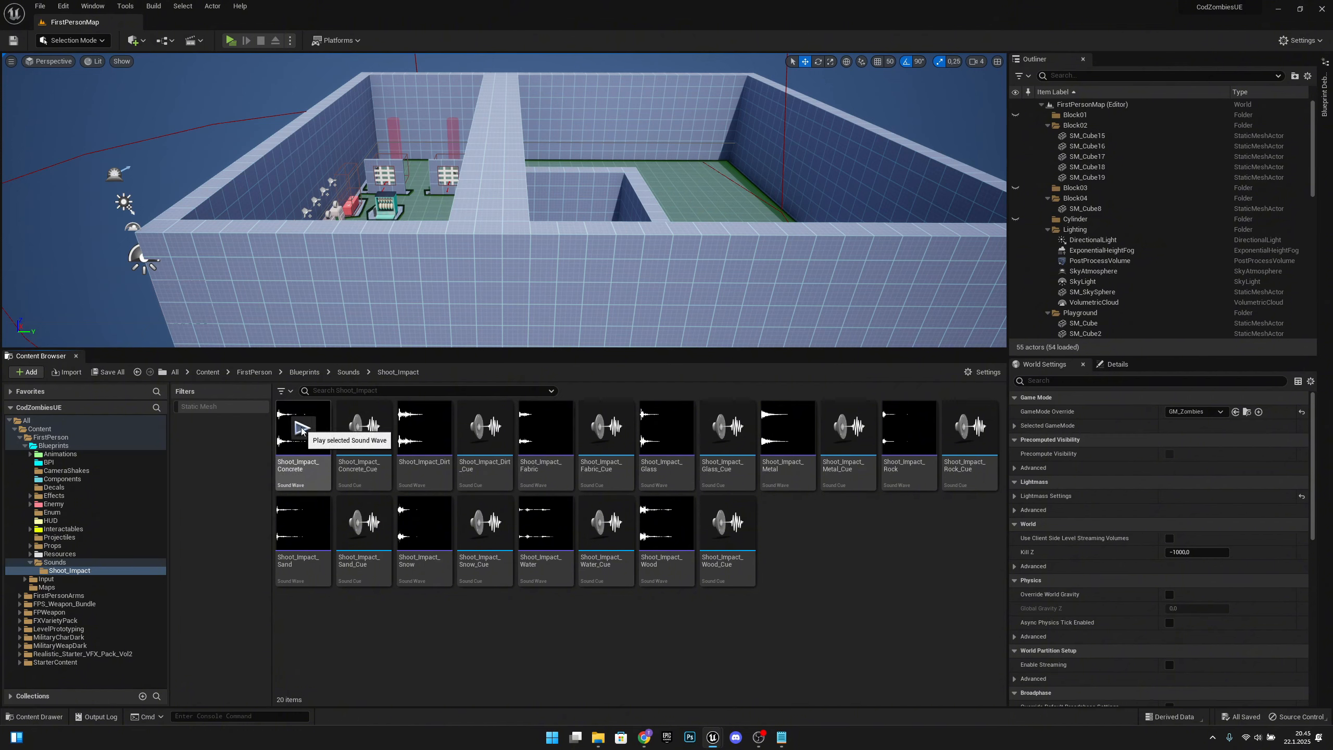
{"action": "mouse_move", "coordinate": [423, 429]}
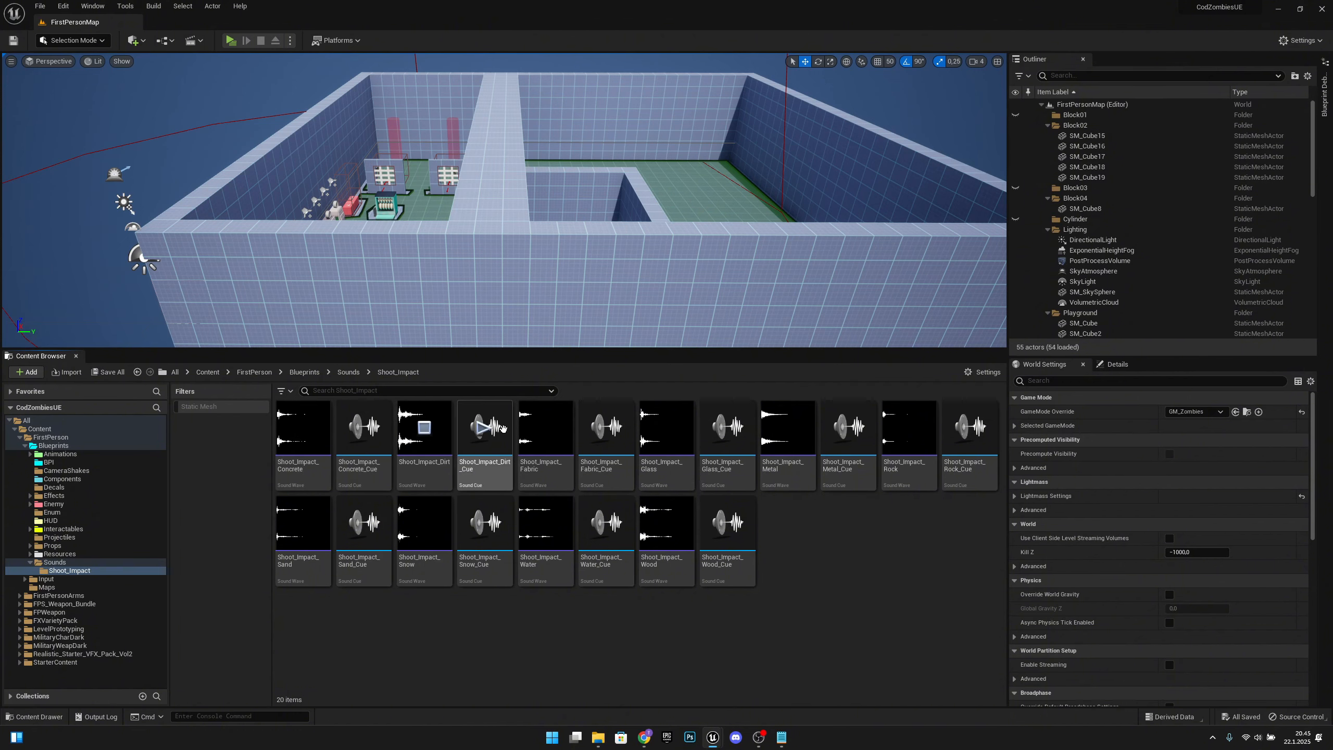
{"action": "mouse_move", "coordinate": [330, 466]}
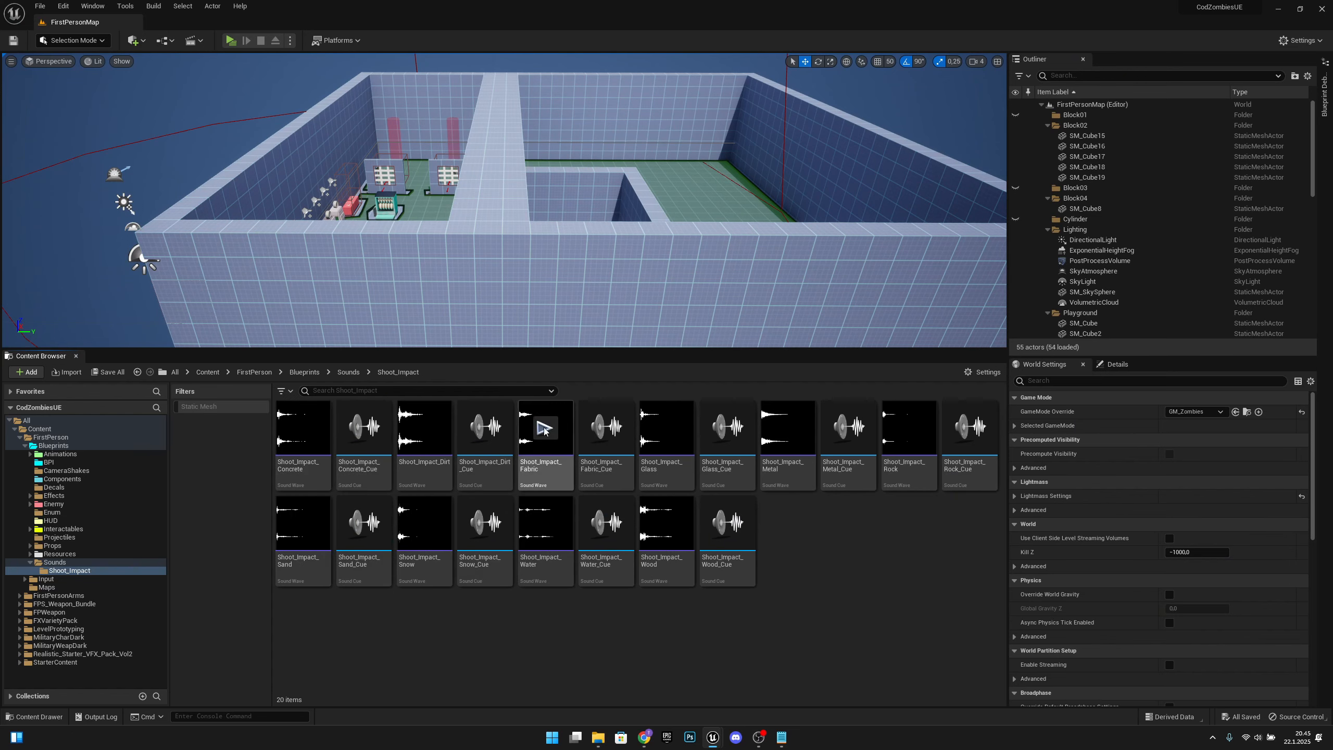
Step: Open Shoot_Impact_Concrete_Cue and inspect the settings of its Modulator and Wave Player nodes, then close it
{"action": "double_click", "coordinate": [362, 429]}
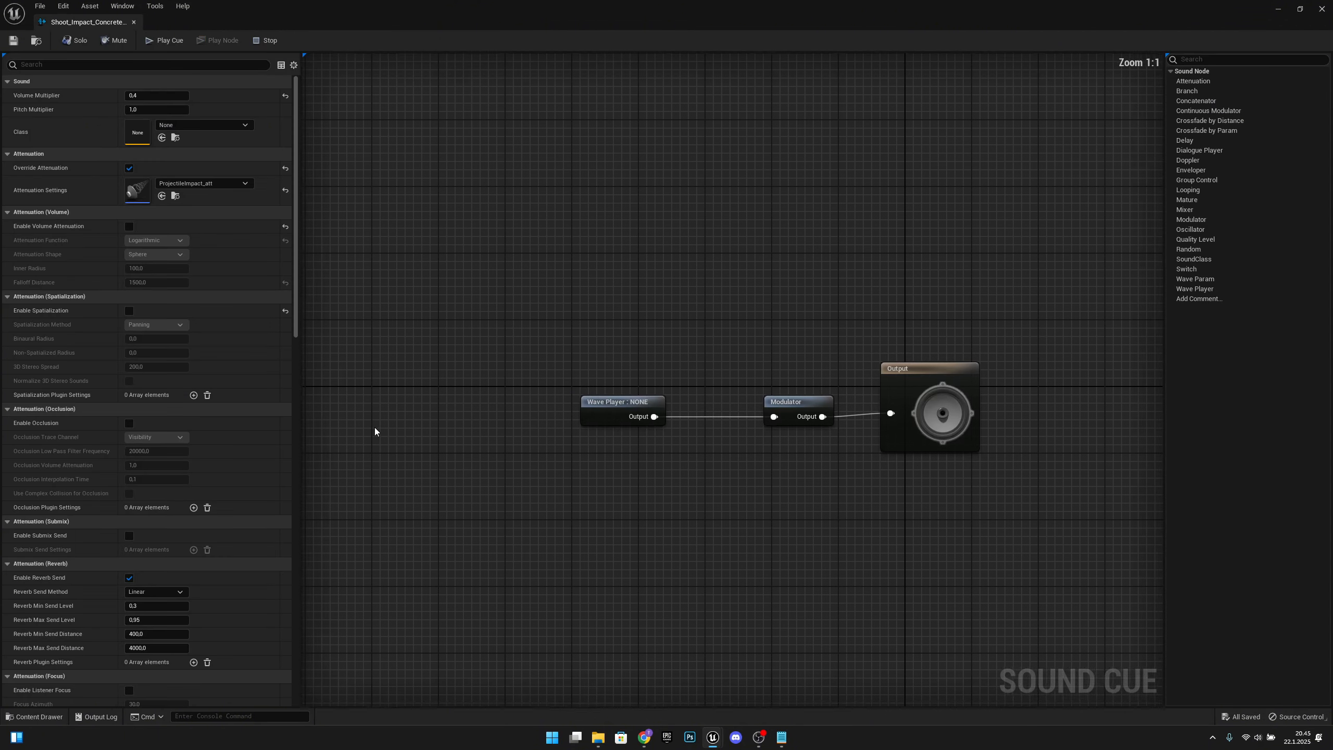
{"action": "left_click_drag", "start_coordinate": [797, 426], "coordinate": [756, 426]}
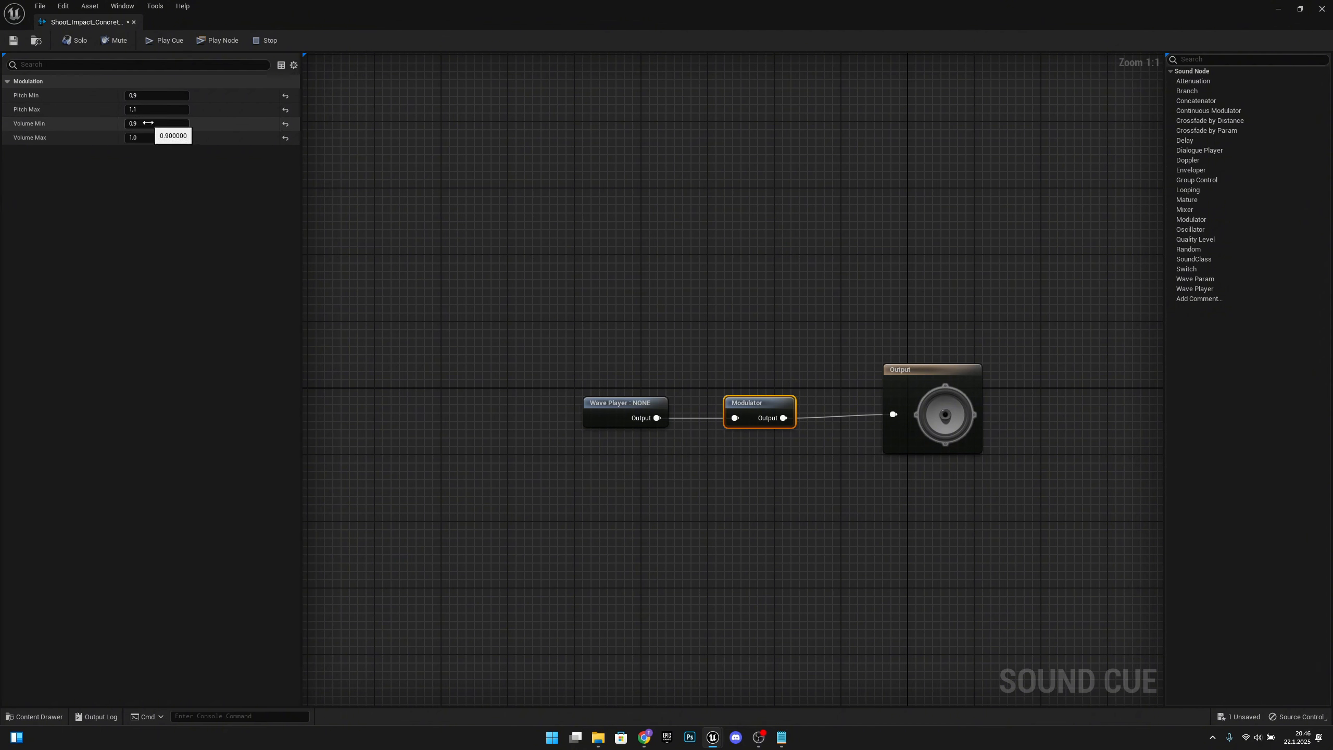
{"action": "left_click", "coordinate": [625, 404]}
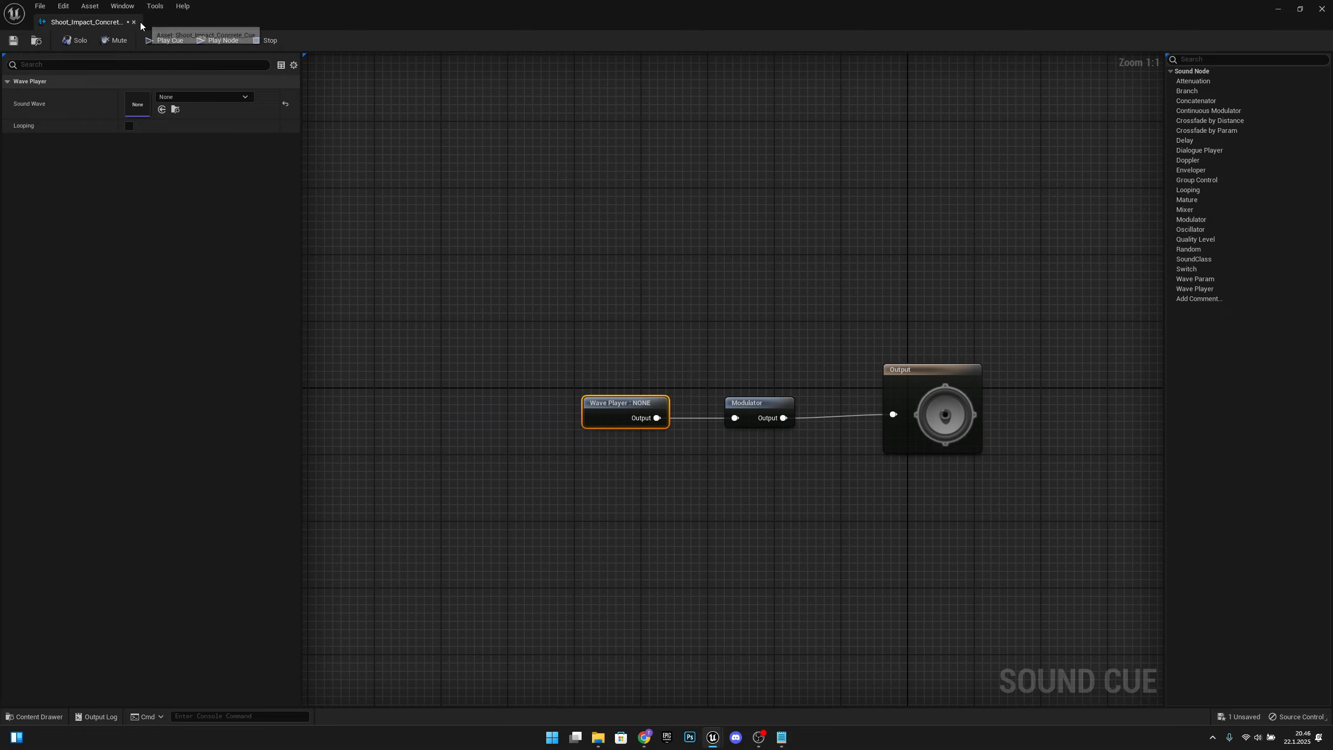
{"action": "left_click", "coordinate": [133, 22]}
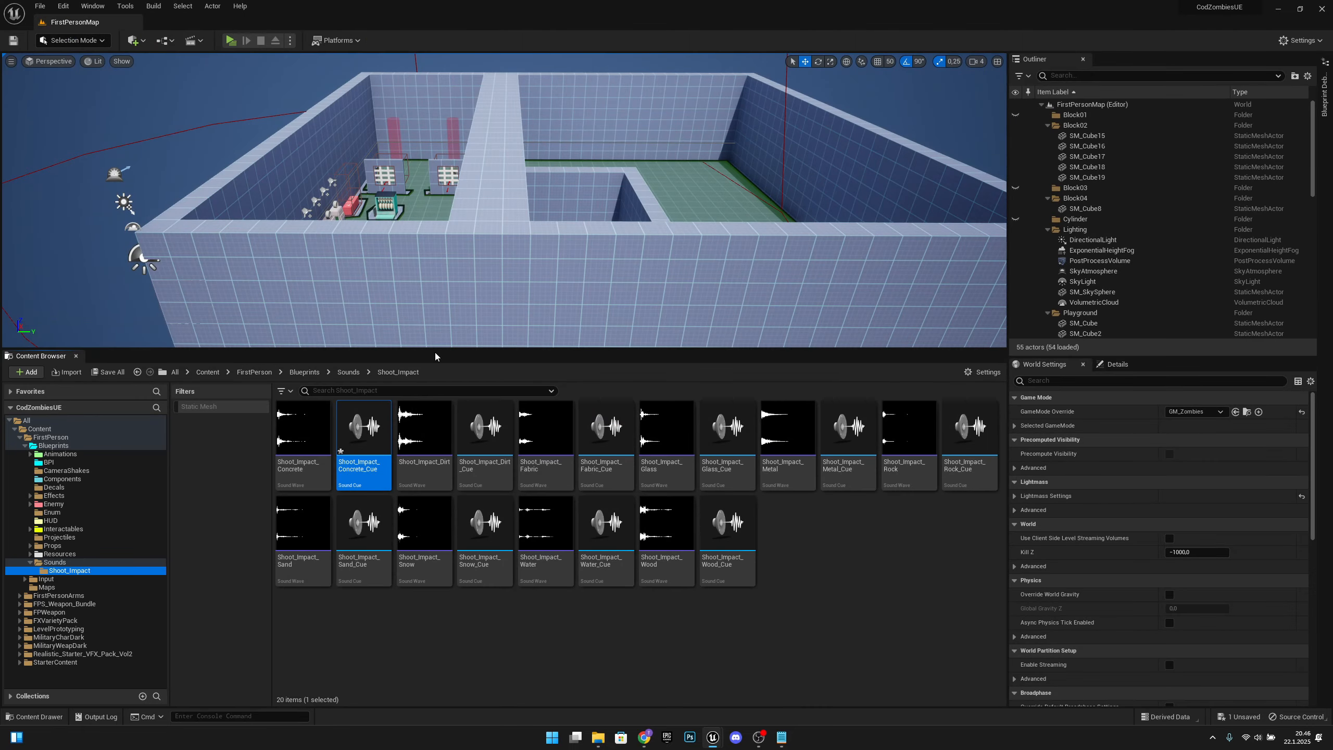
Step: Check the sound wave assigned to the Wave Player in Shoot_Impact_Dirt_Cue and close the cue
{"action": "double_click", "coordinate": [501, 460]}
{"action": "left_click_drag", "start_coordinate": [616, 403], "coordinate": [650, 406]}
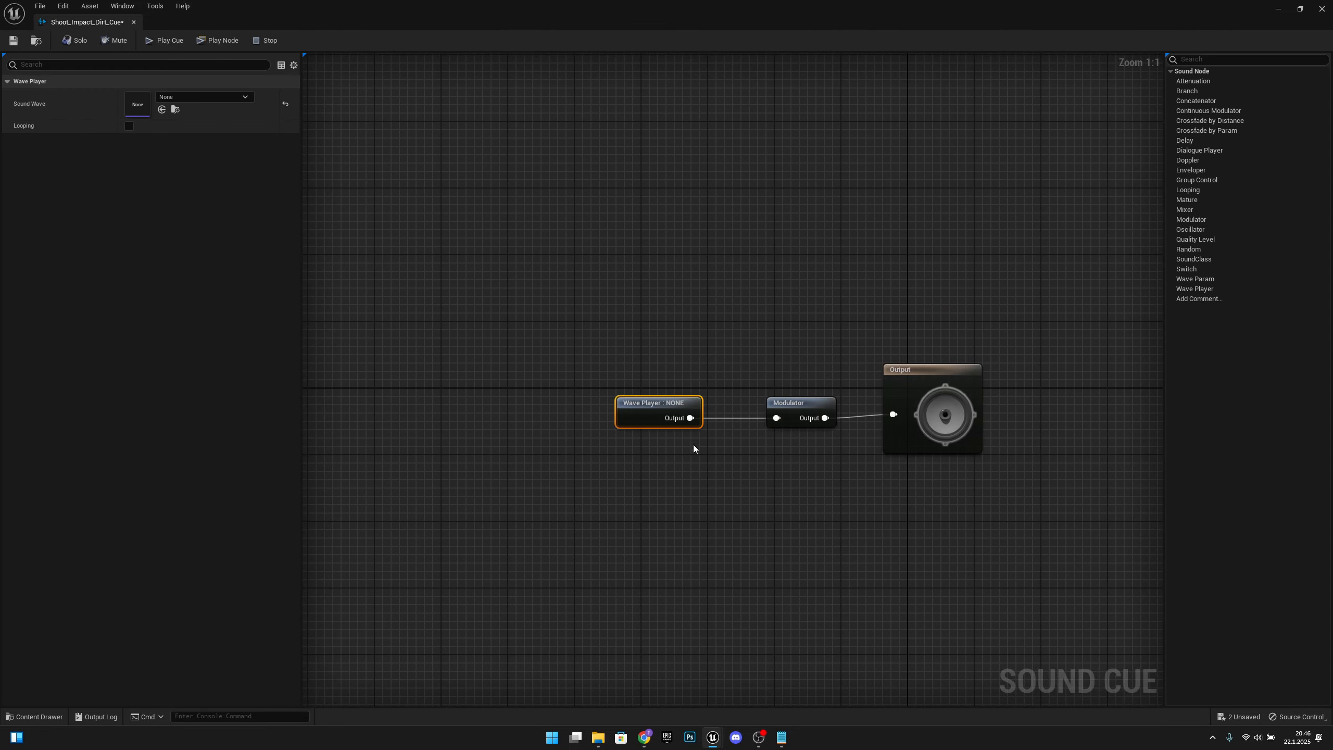
{"action": "left_click", "coordinate": [134, 21]}
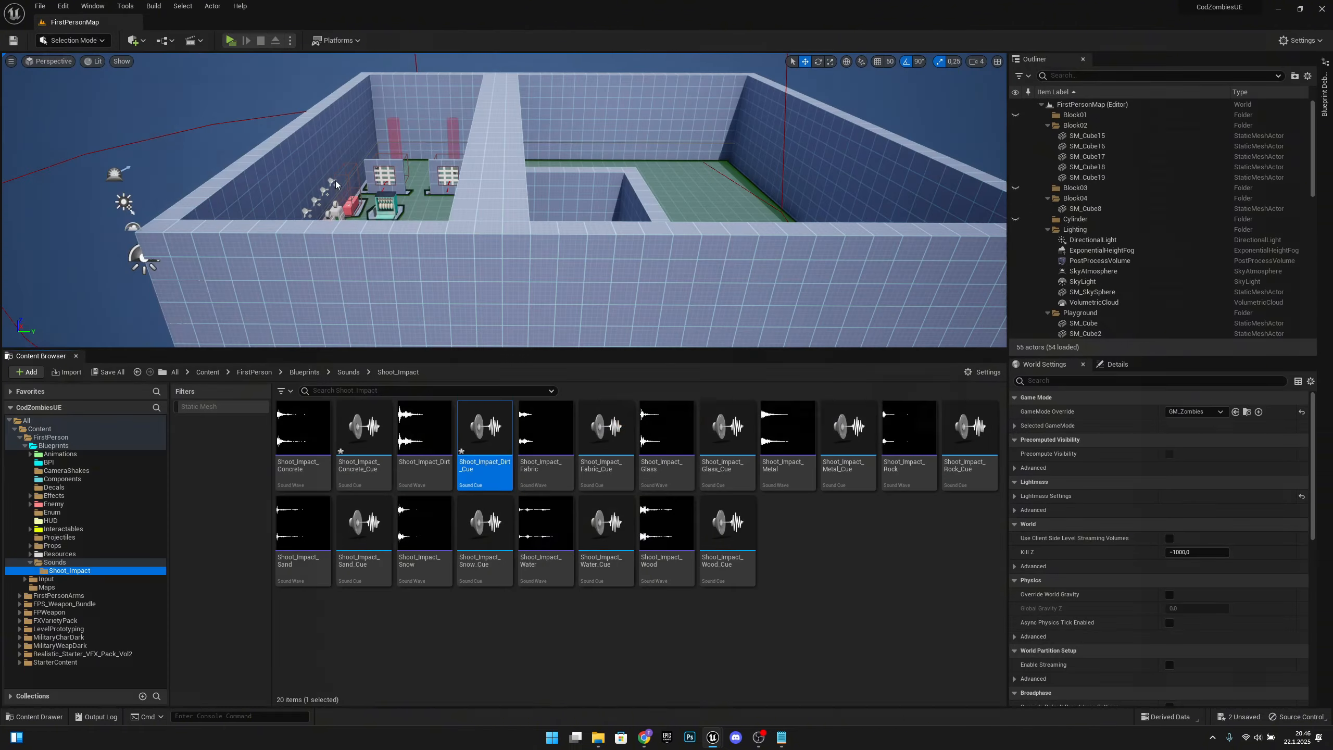
Step: Assign the Shoot_Impact_Concrete sound wave to the Wave Player in Shoot_Impact_Concrete_Cue, then save and play the cue
{"action": "double_click", "coordinate": [366, 468]}
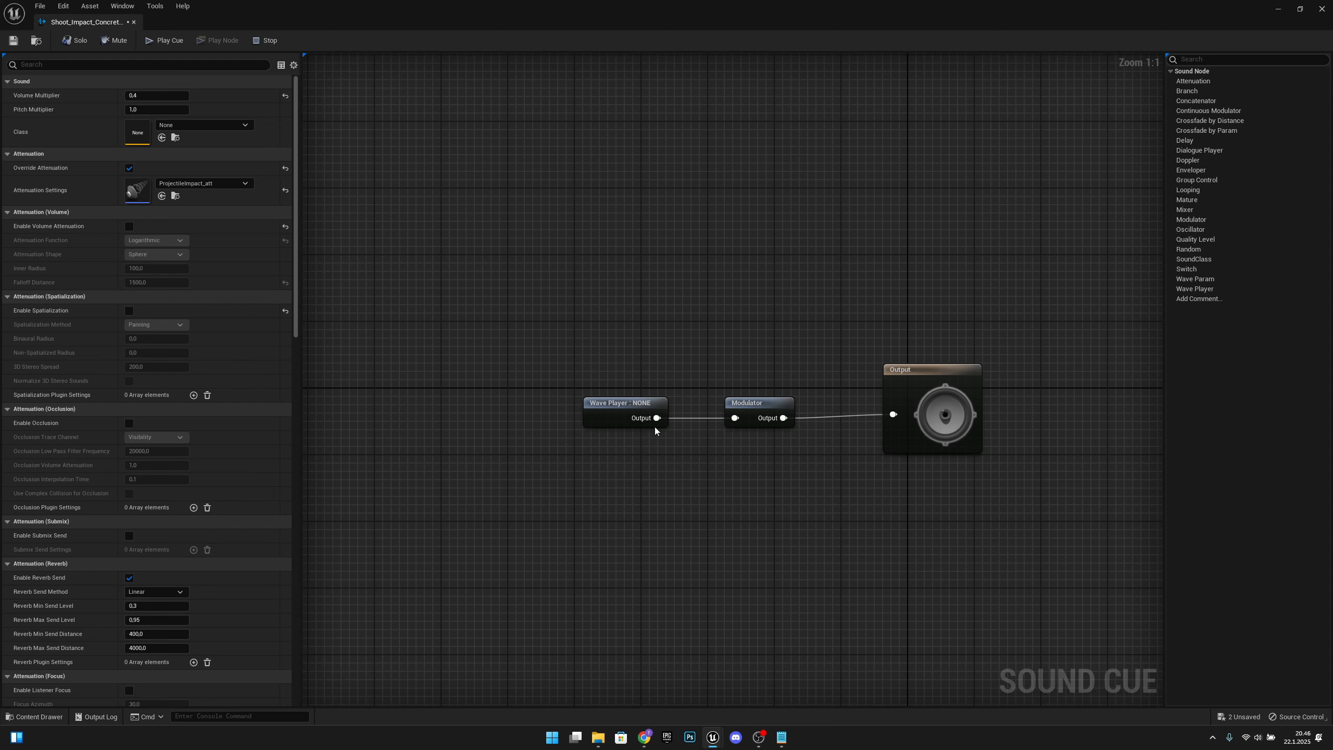
{"action": "left_click", "coordinate": [630, 416]}
{"action": "left_click", "coordinate": [204, 96]}
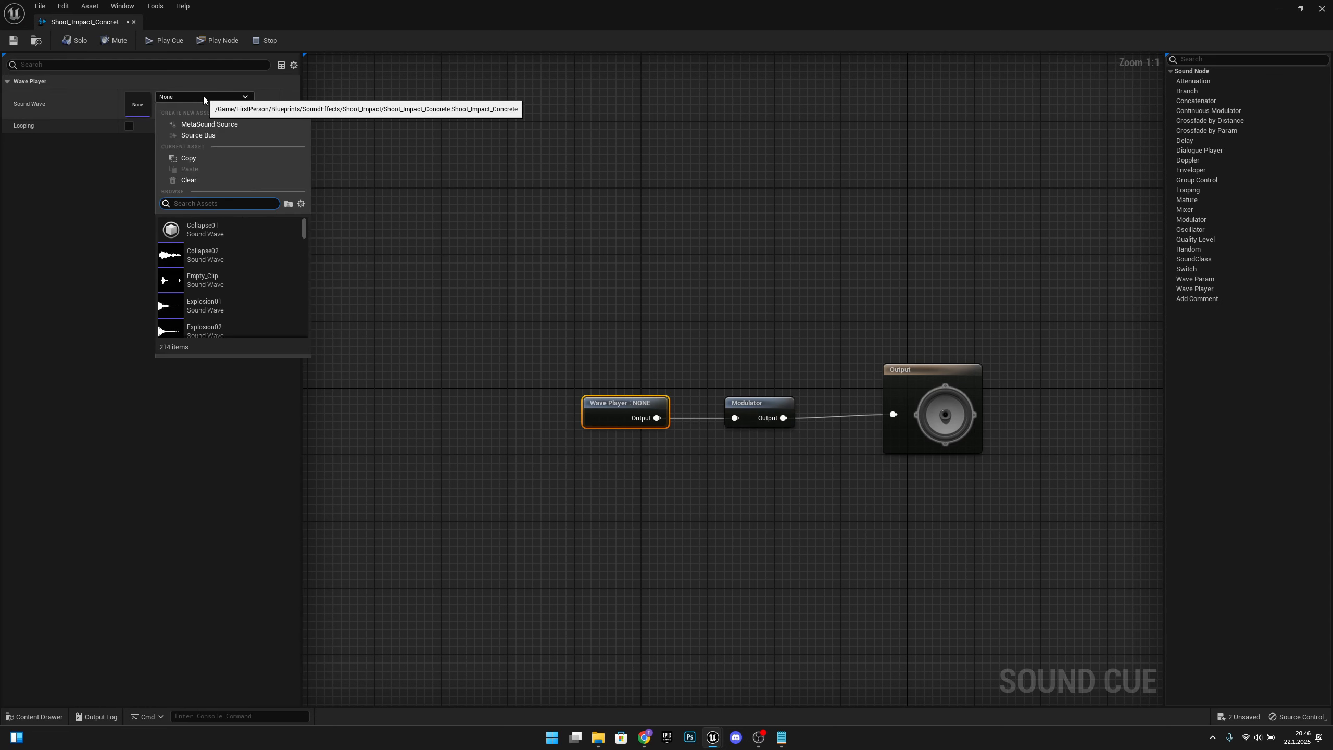
{"action": "type", "text": "conc"}
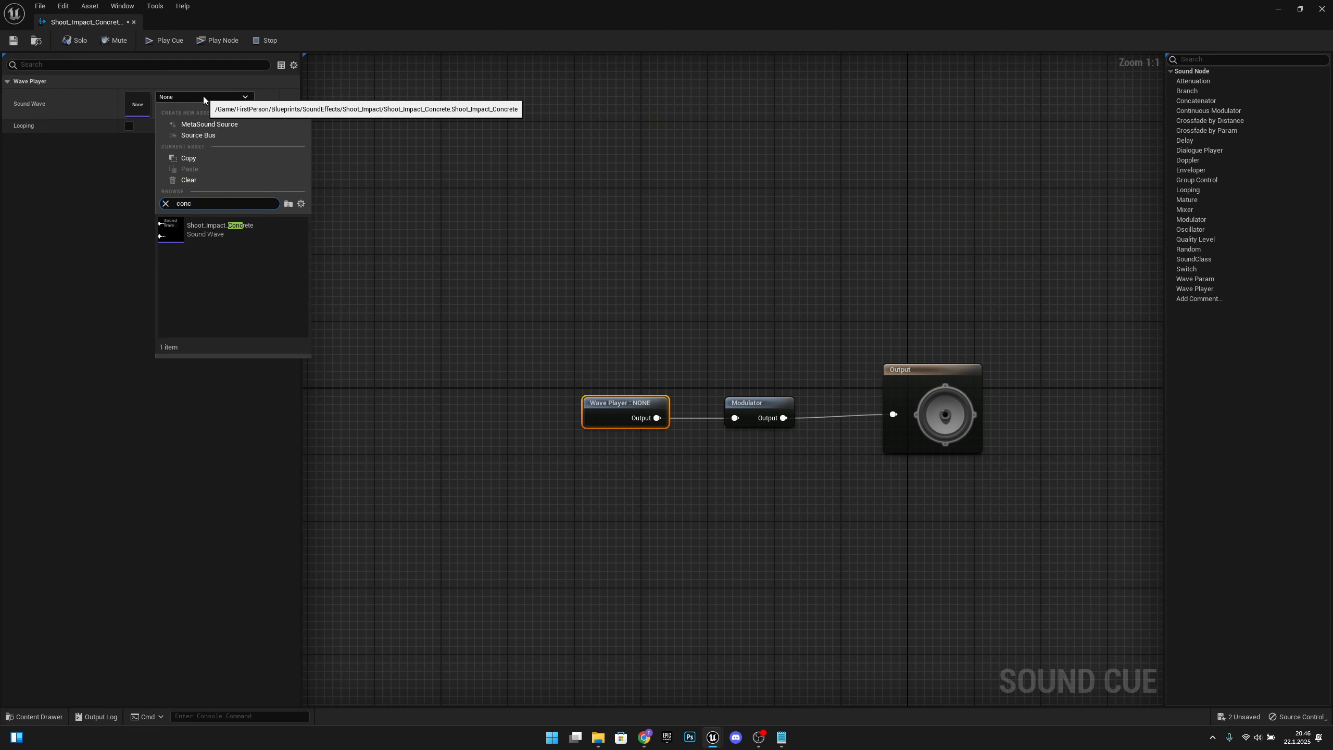
{"action": "left_click", "coordinate": [212, 236]}
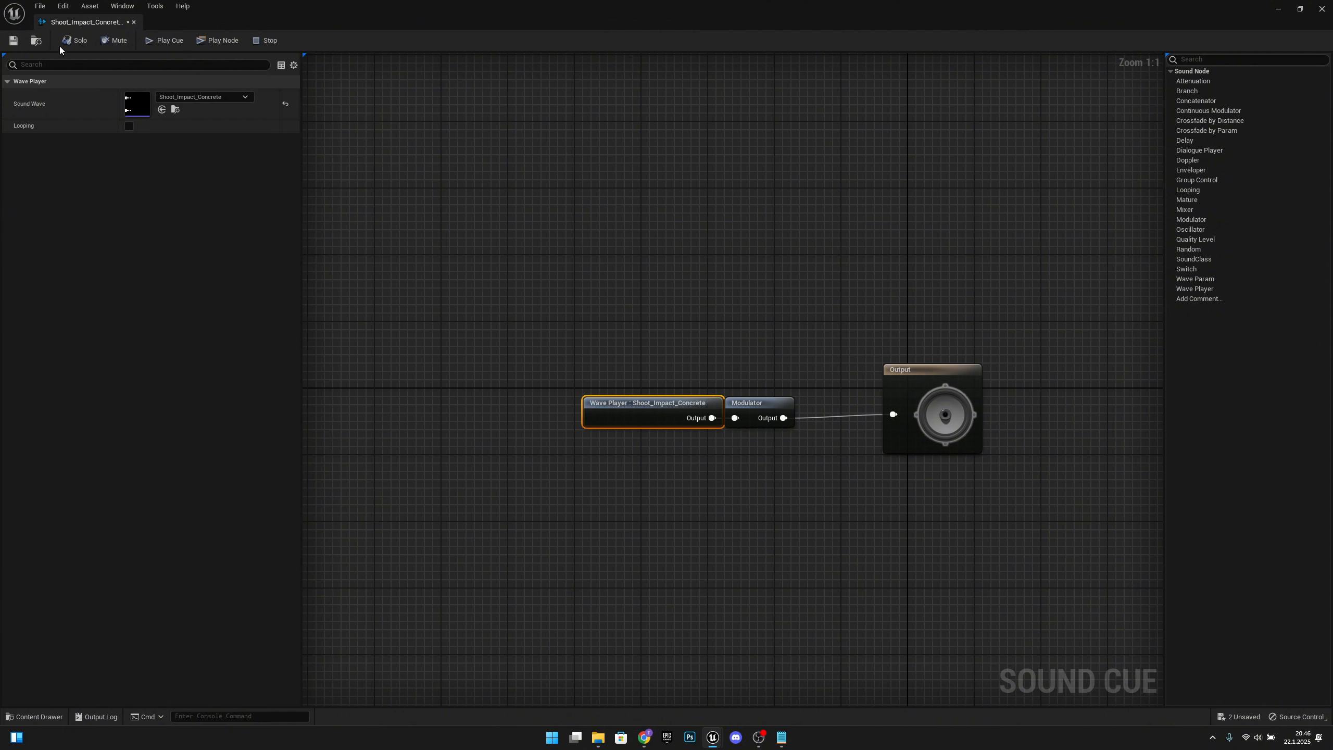
{"action": "left_click", "coordinate": [164, 45]}
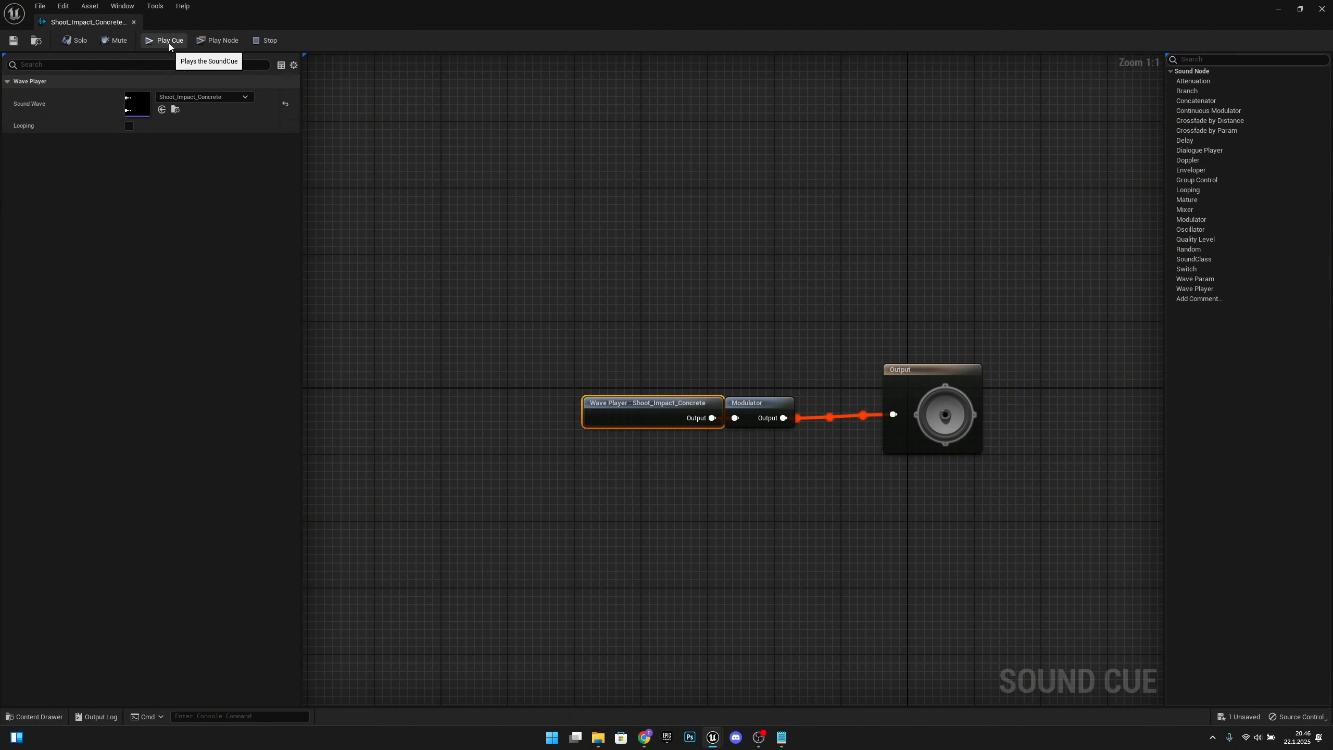
{"action": "left_click", "coordinate": [134, 21]}
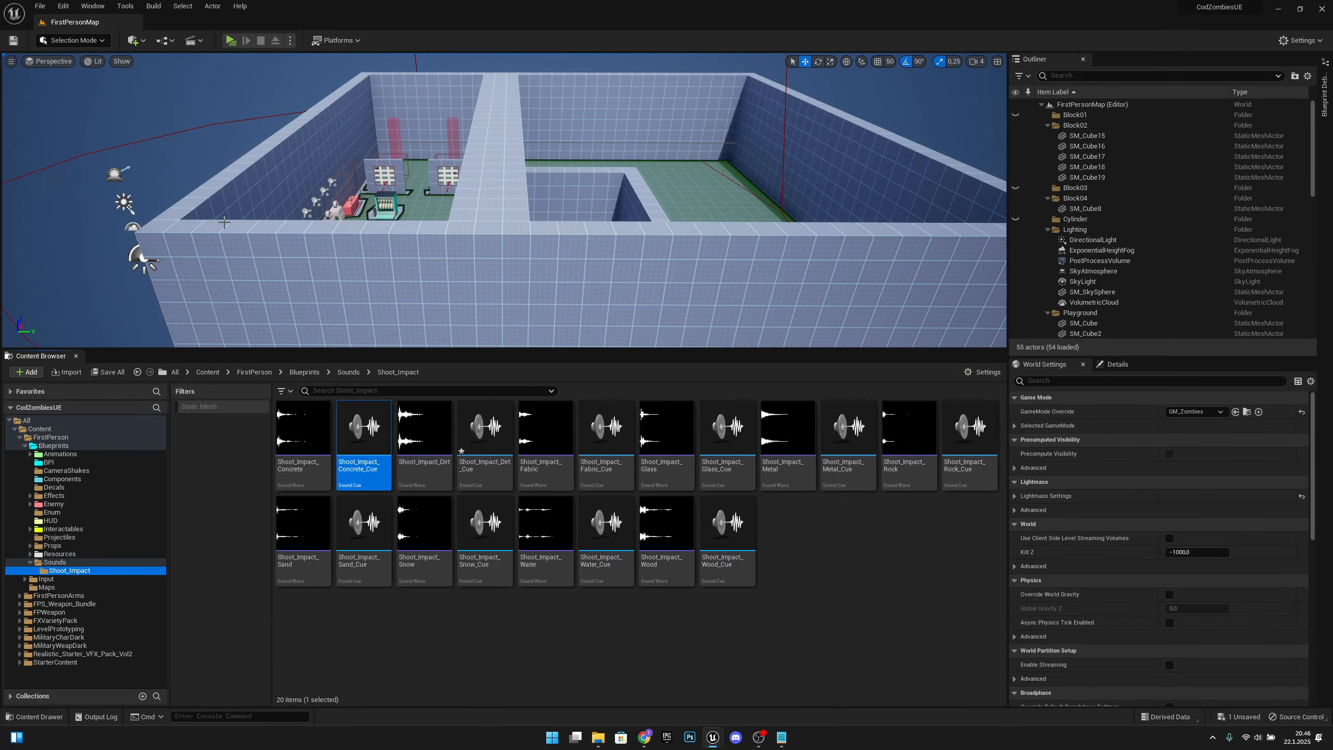
Step: Assign the Shoot_Impact_Dirt sound wave to the Wave Player in Shoot_Impact_Dirt_Cue and save the cue
{"action": "double_click", "coordinate": [480, 473]}
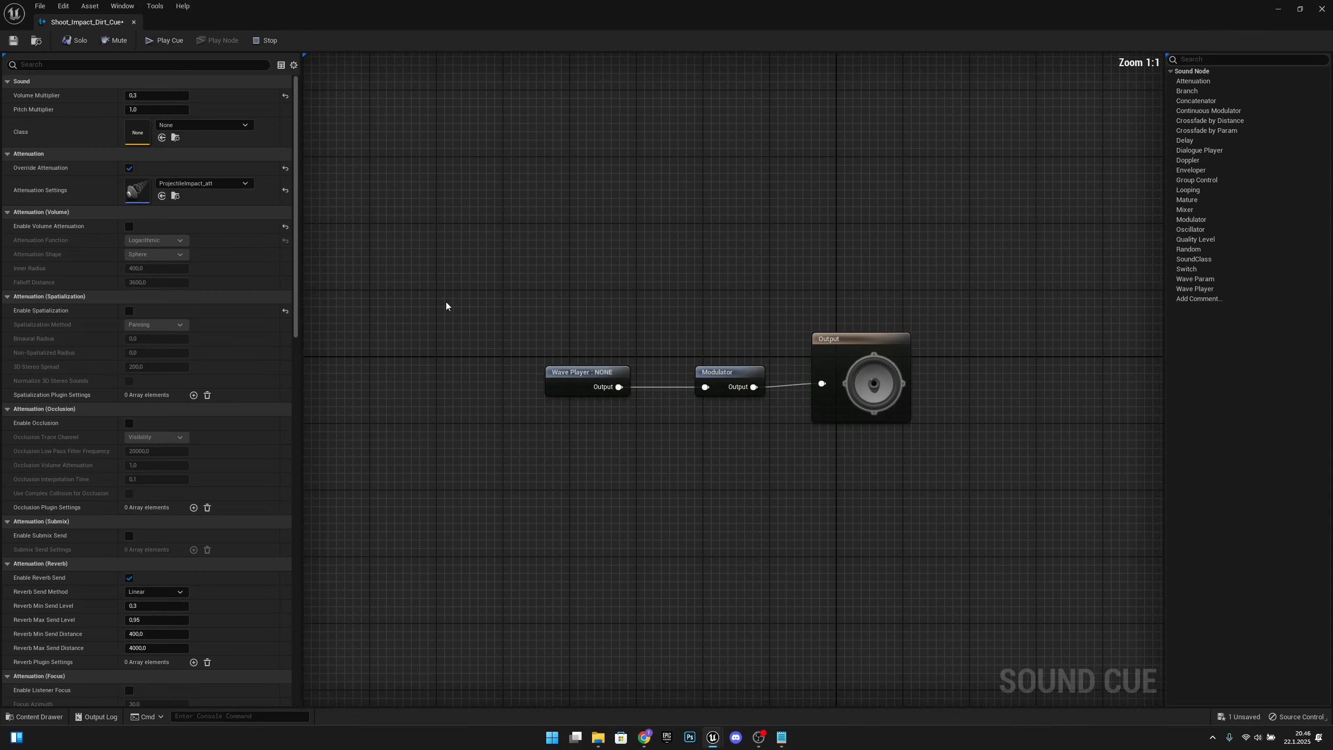
{"action": "left_click", "coordinate": [655, 409]}
{"action": "left_click", "coordinate": [198, 95]}
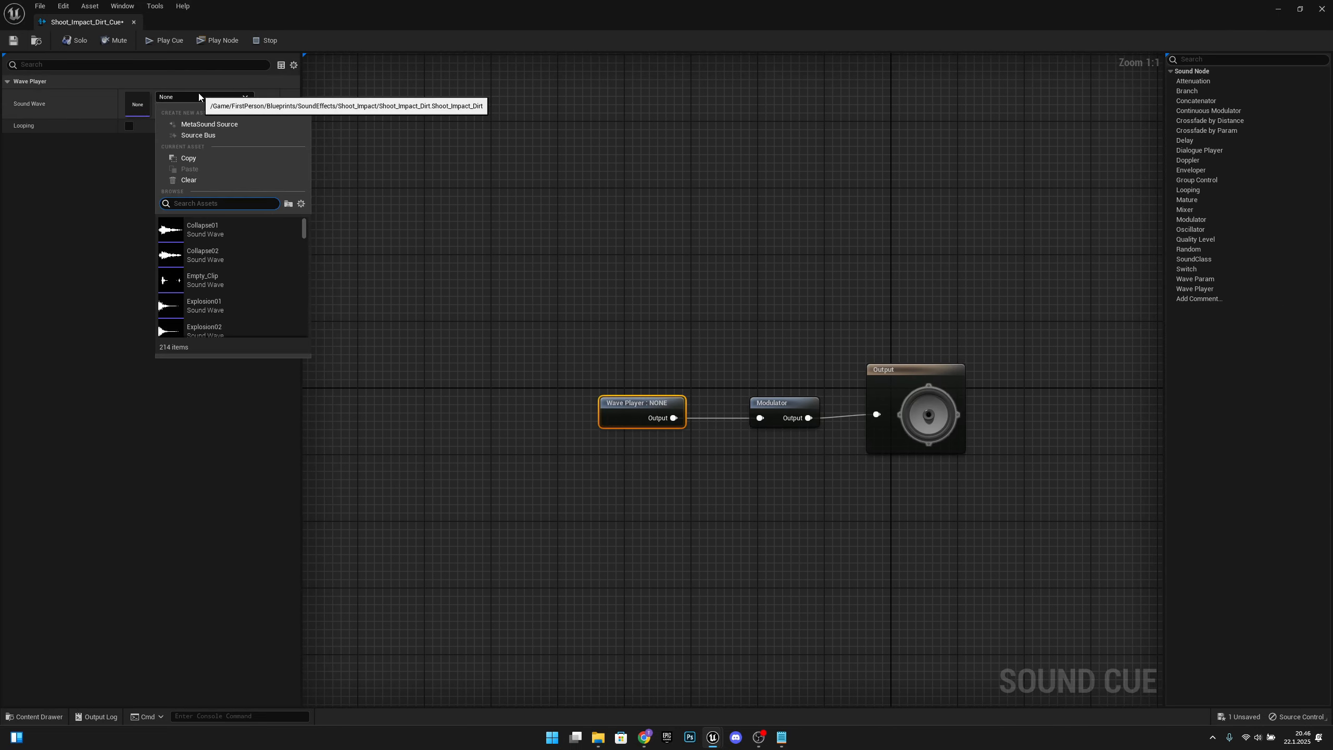
{"action": "type", "text": "dir"}
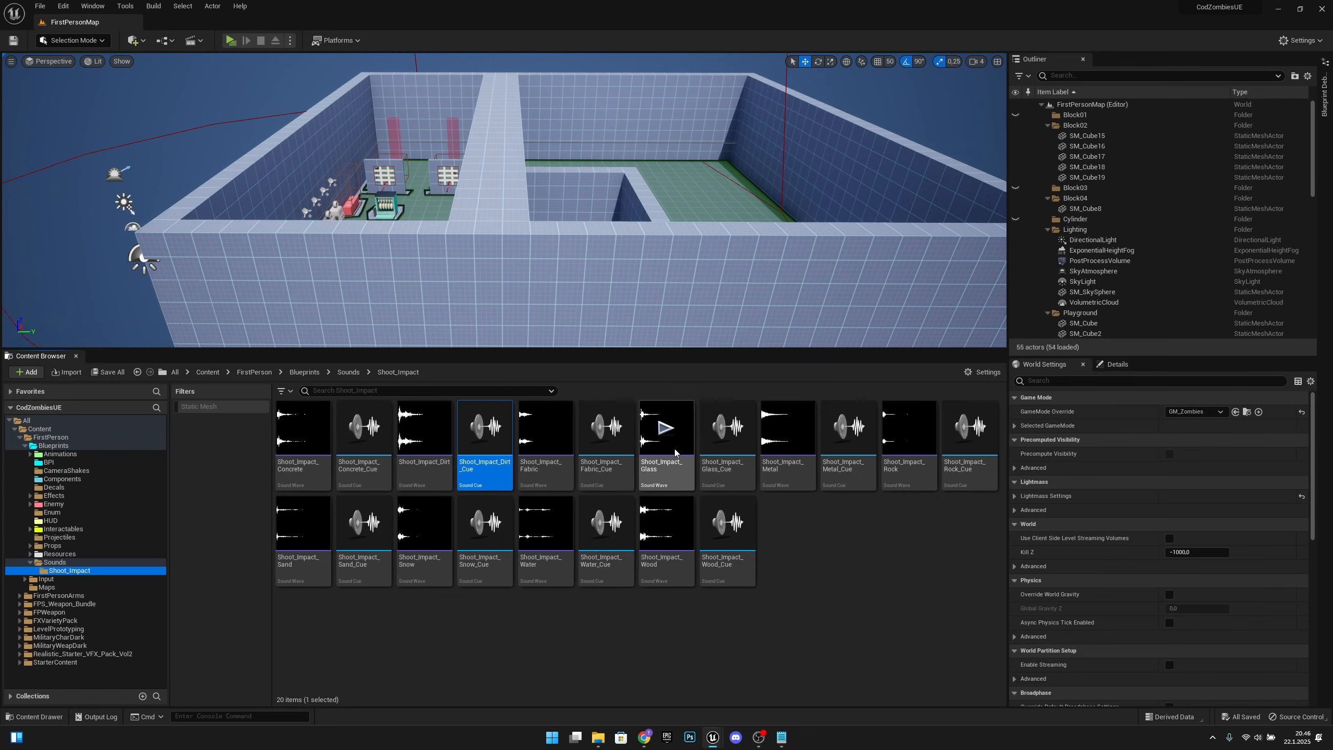
Step: Assign the Shoot_Impact_Fabric sound wave to the Wave Player in Shoot_Impact_Fabric_Cue, save and play the cue, and close it
{"action": "double_click", "coordinate": [623, 477]}
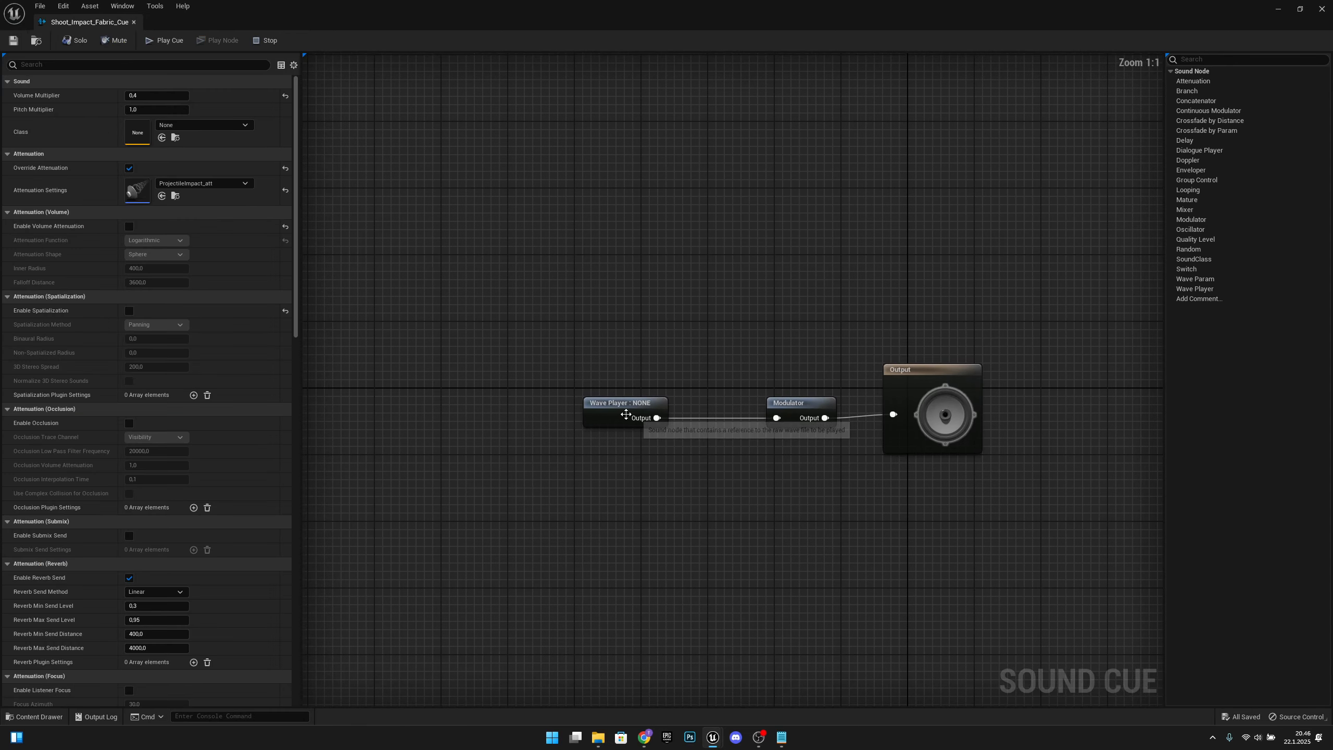
{"action": "left_click", "coordinate": [625, 413]}
{"action": "left_click", "coordinate": [190, 99]}
{"action": "type", "text": "fabric"}
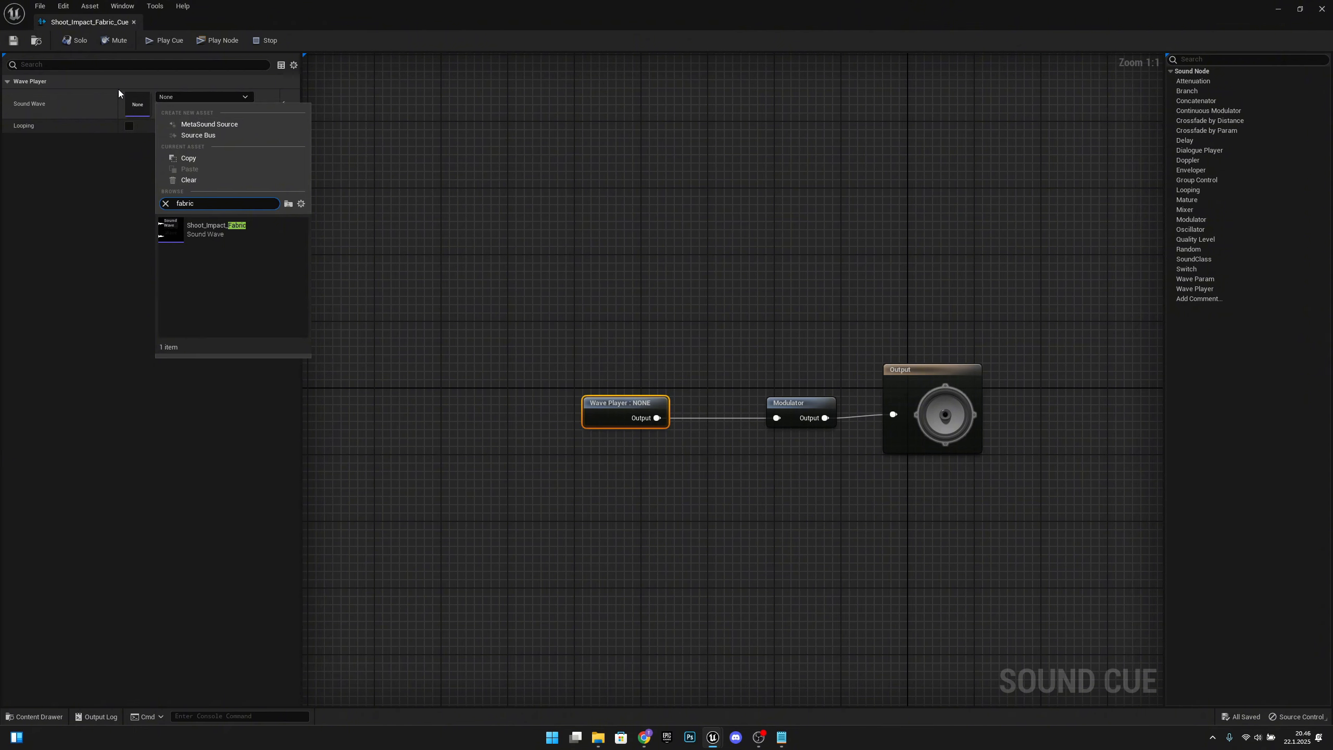
{"action": "left_click", "coordinate": [210, 237]}
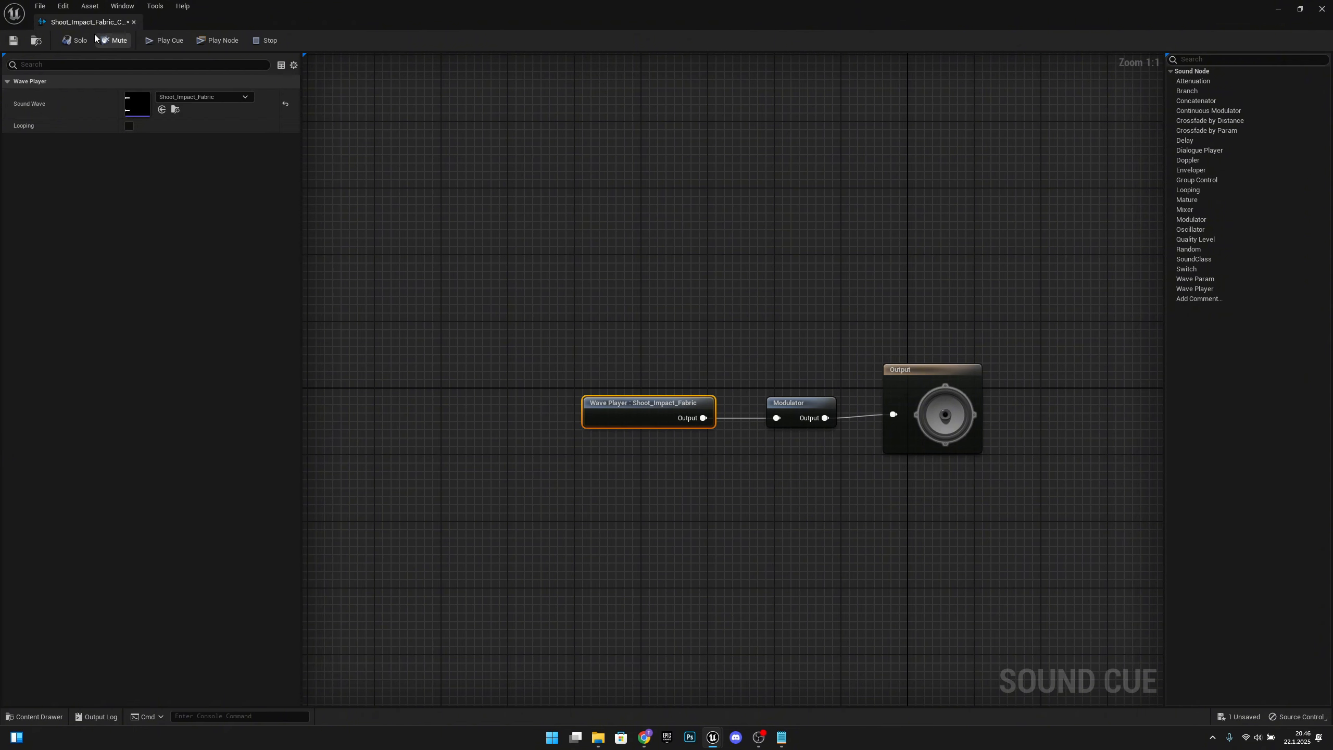
{"action": "left_click", "coordinate": [180, 43]}
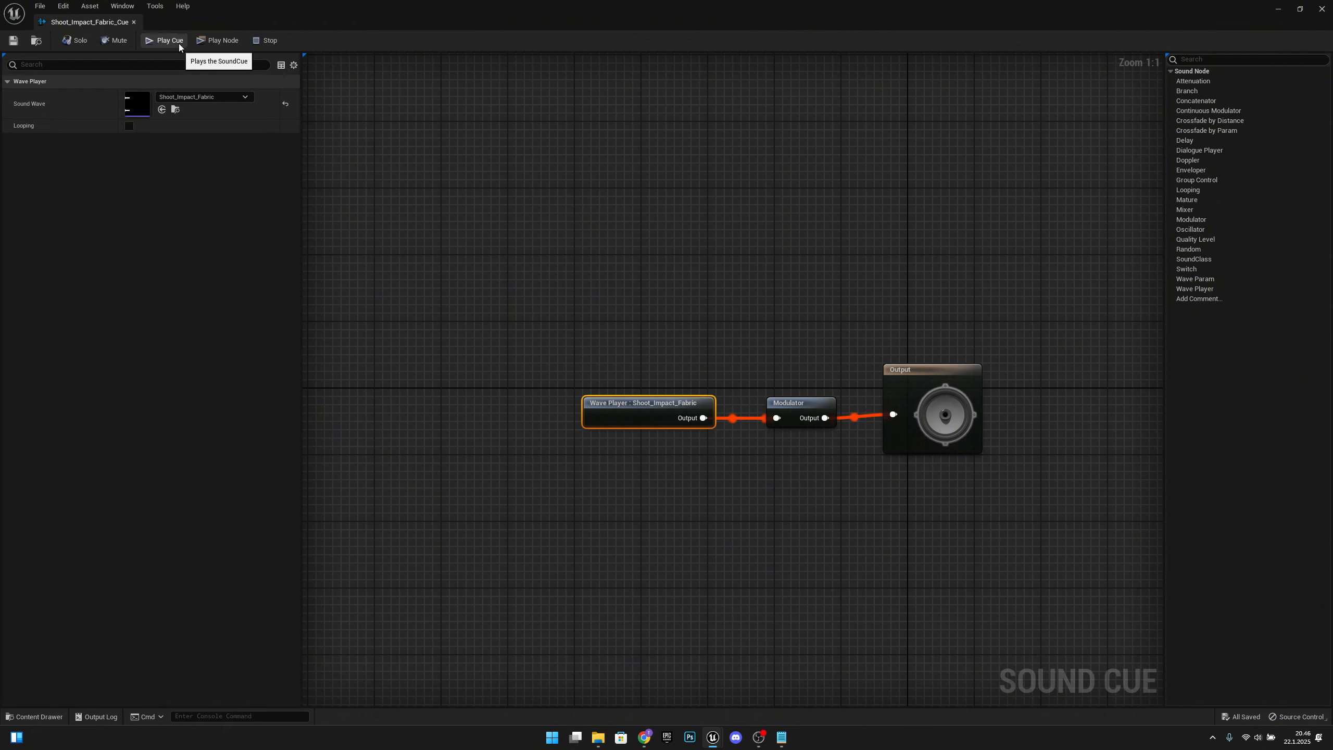
{"action": "left_click", "coordinate": [134, 21]}
Step: Assign the Shoot_Impact_Glass sound wave to the Wave Player in Shoot_Impact_Glass_Cue, save and play the cue, and close it
{"action": "double_click", "coordinate": [733, 465]}
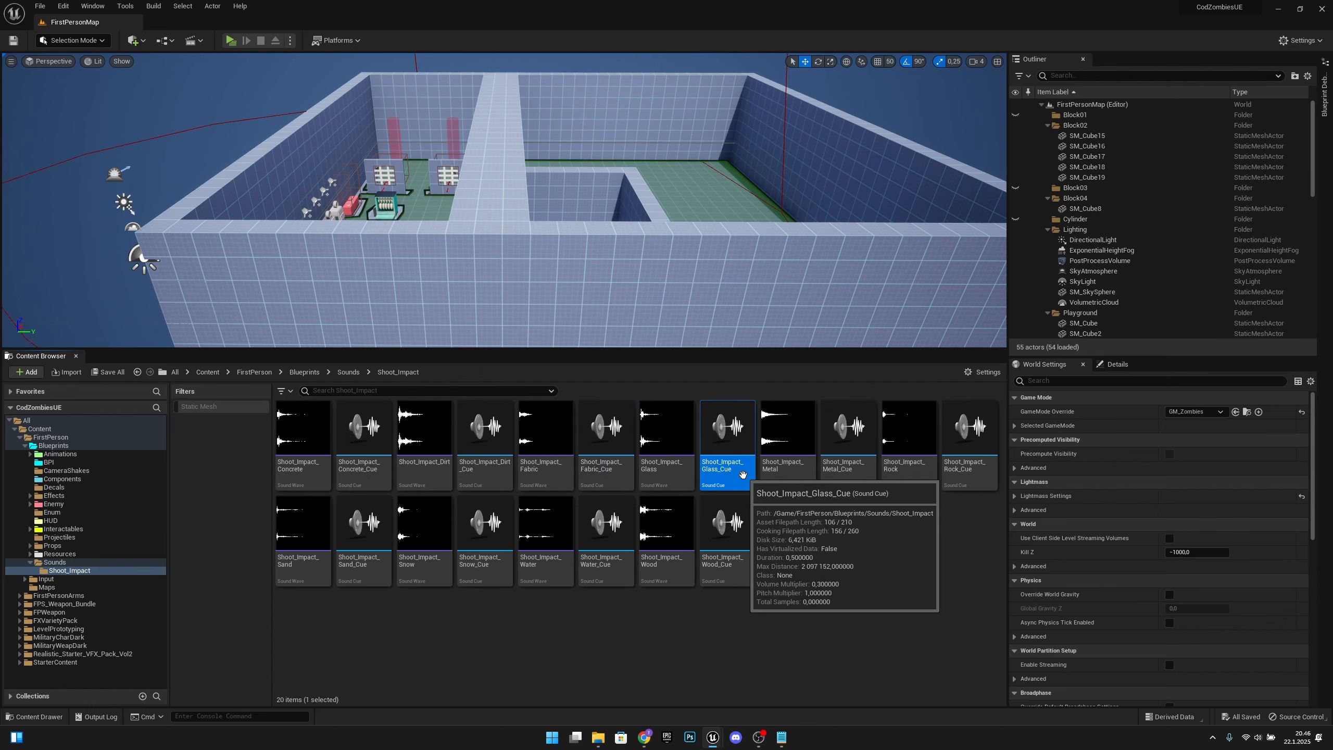
{"action": "left_click", "coordinate": [622, 414]}
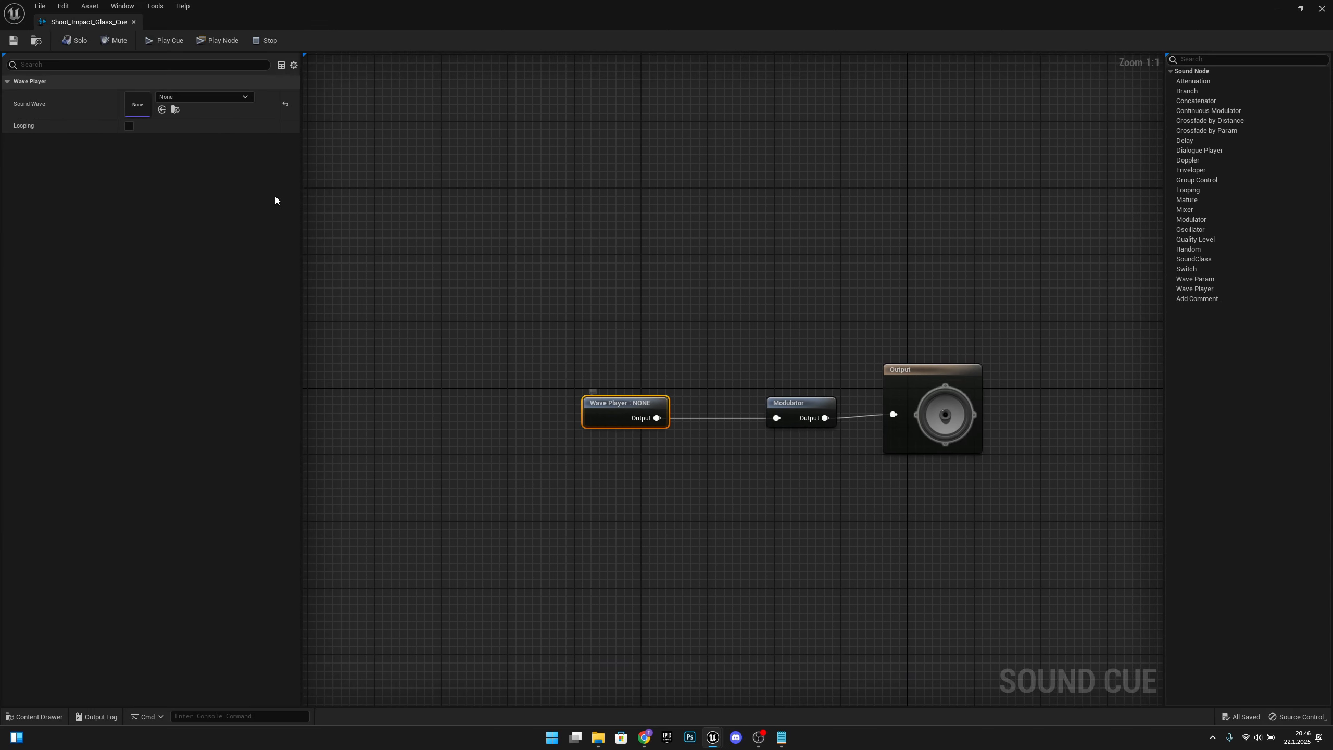
{"action": "left_click", "coordinate": [223, 98]}
{"action": "type", "text": "glasss"}
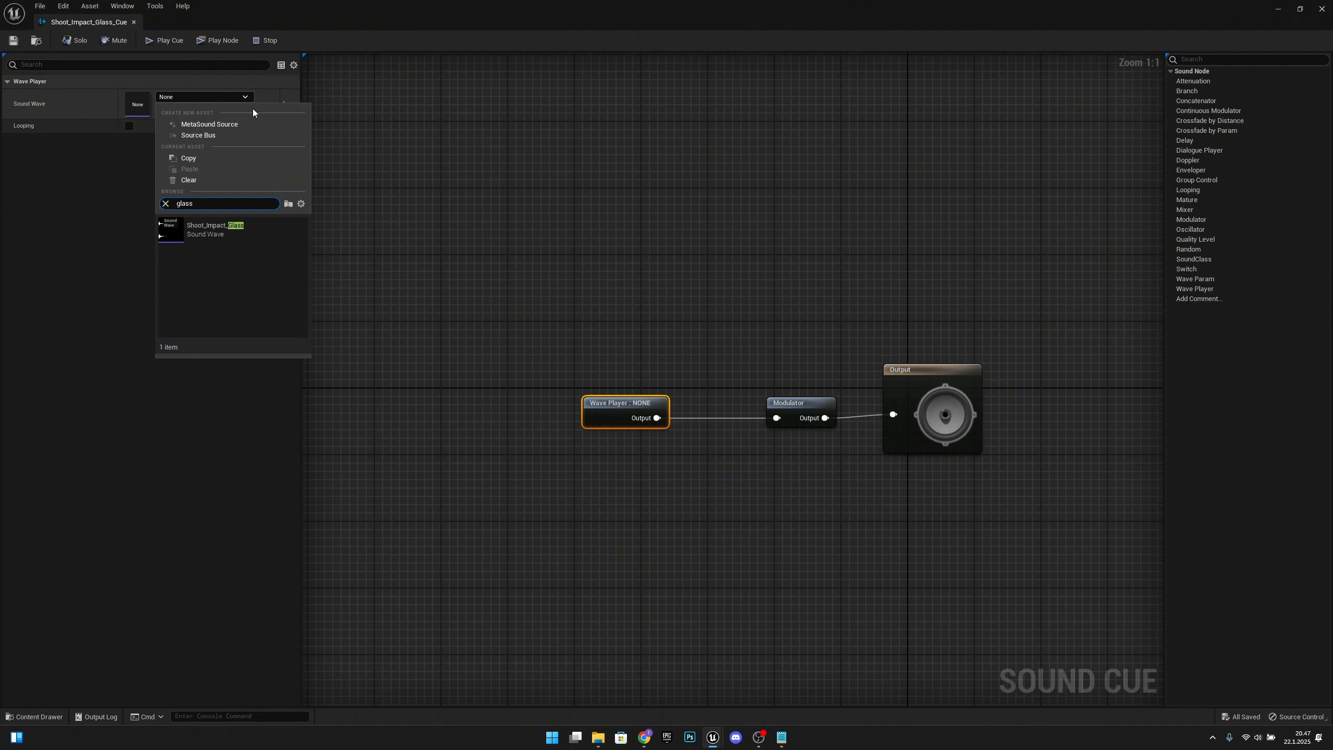
{"action": "left_click", "coordinate": [216, 229]}
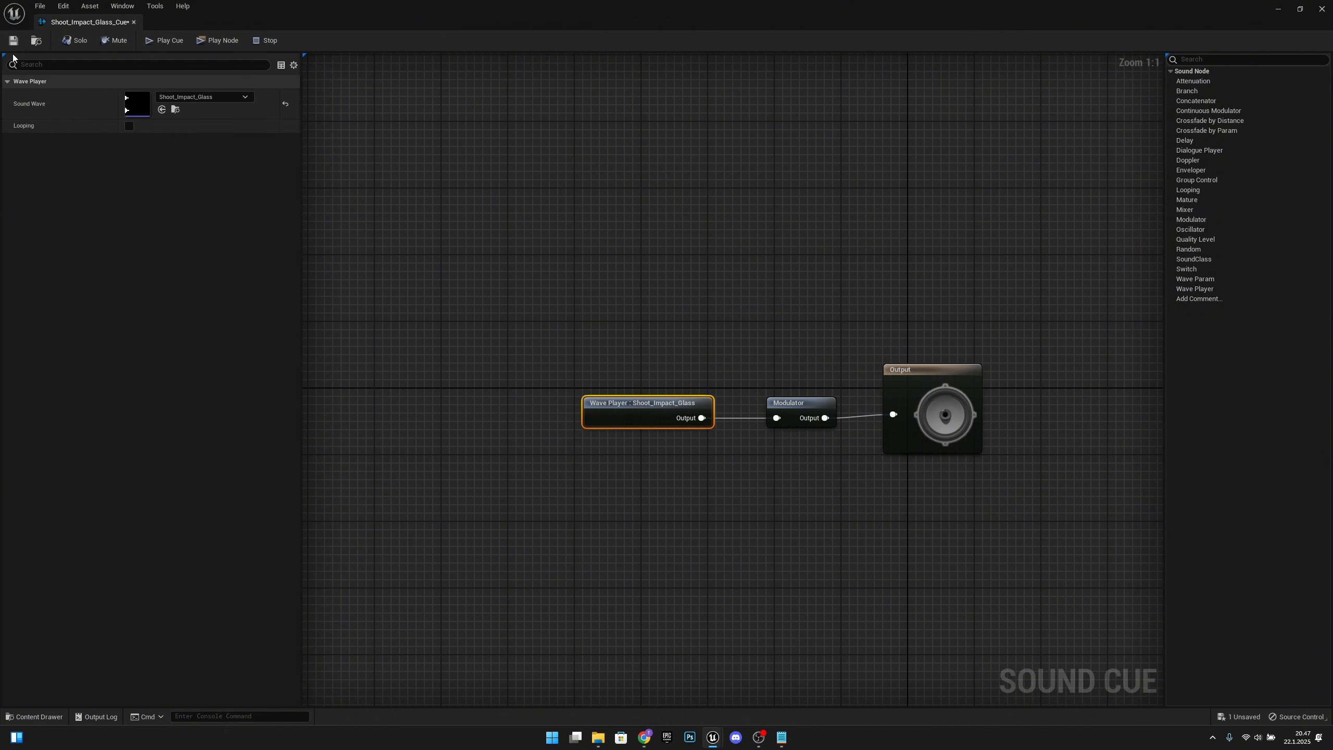
{"action": "left_click", "coordinate": [171, 41]}
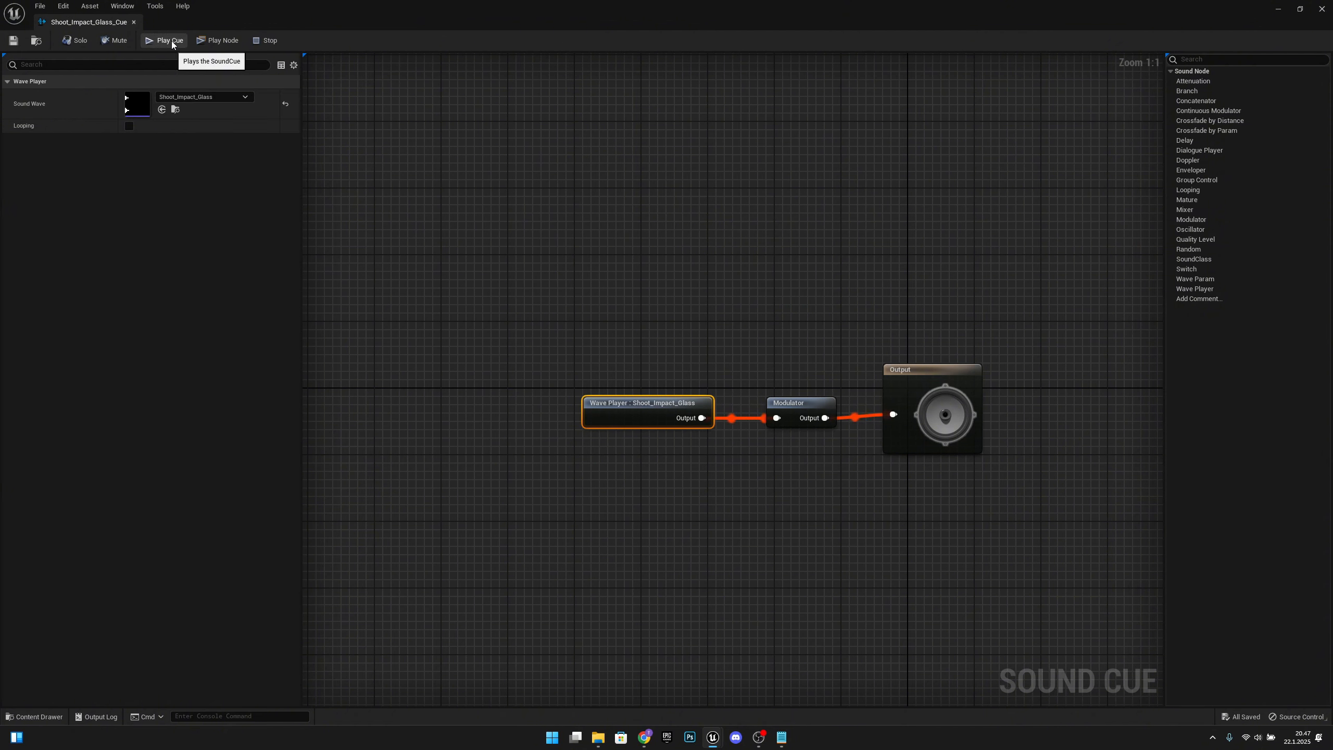
{"action": "left_click", "coordinate": [134, 21]}
Step: Assign the Shoot_Impact_Metal sound wave to the Wave Player in Shoot_Impact_Metal_Cue, save and play the cue, and close it
{"action": "double_click", "coordinate": [866, 488]}
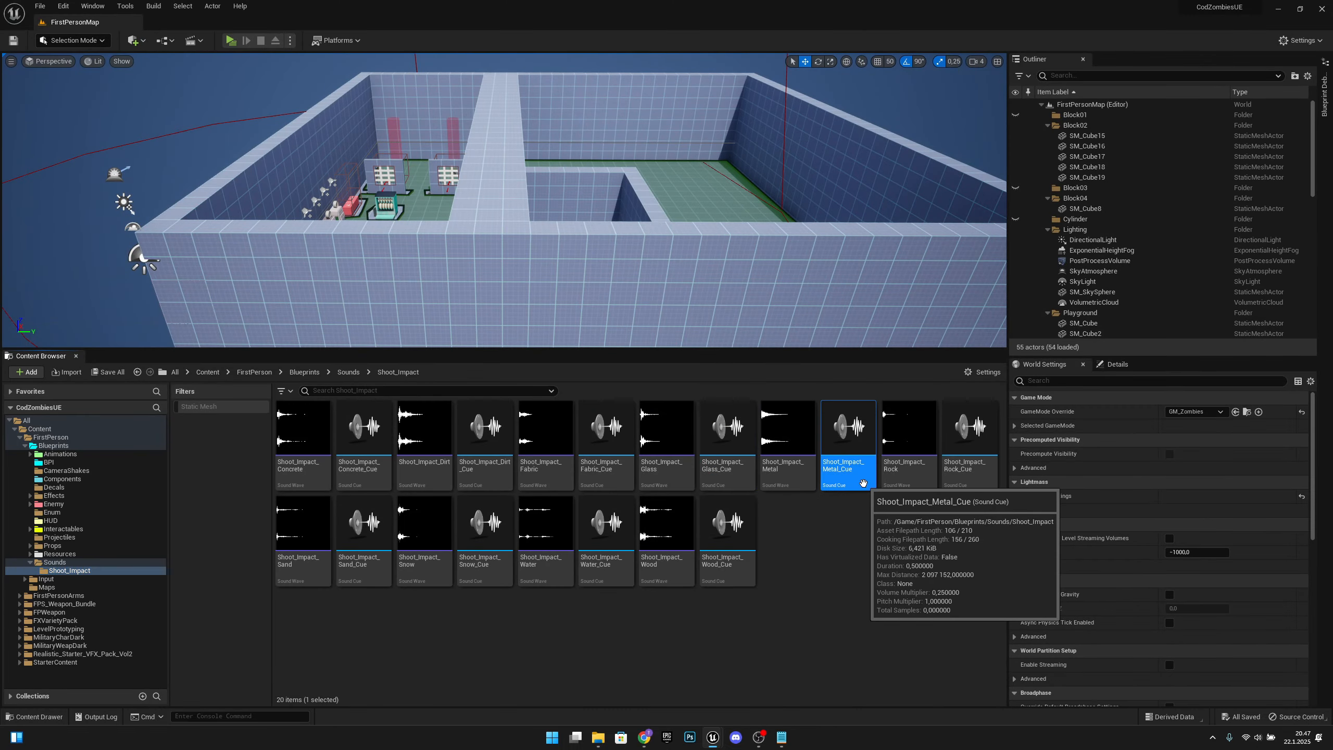
{"action": "left_click", "coordinate": [604, 410]}
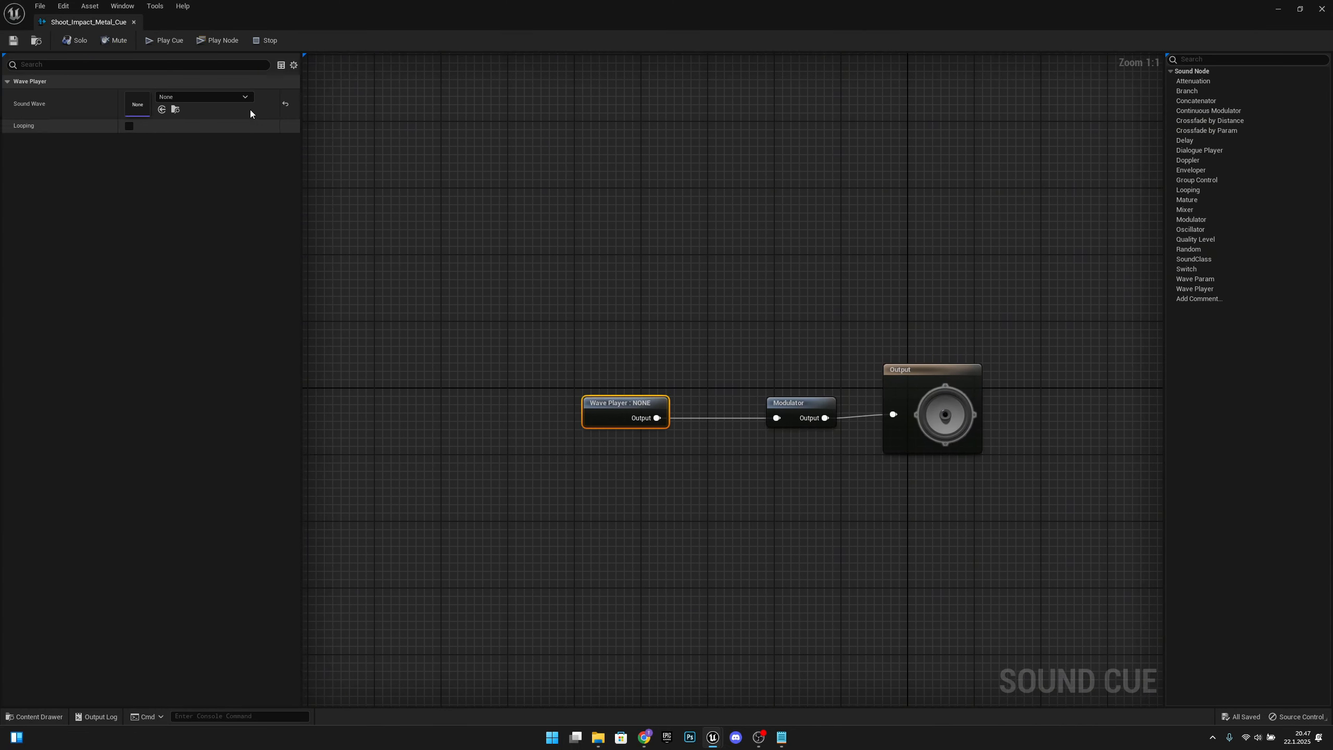
{"action": "left_click", "coordinate": [219, 97]}
{"action": "type", "text": "metal"}
{"action": "left_click", "coordinate": [220, 230]}
{"action": "left_click", "coordinate": [183, 41]}
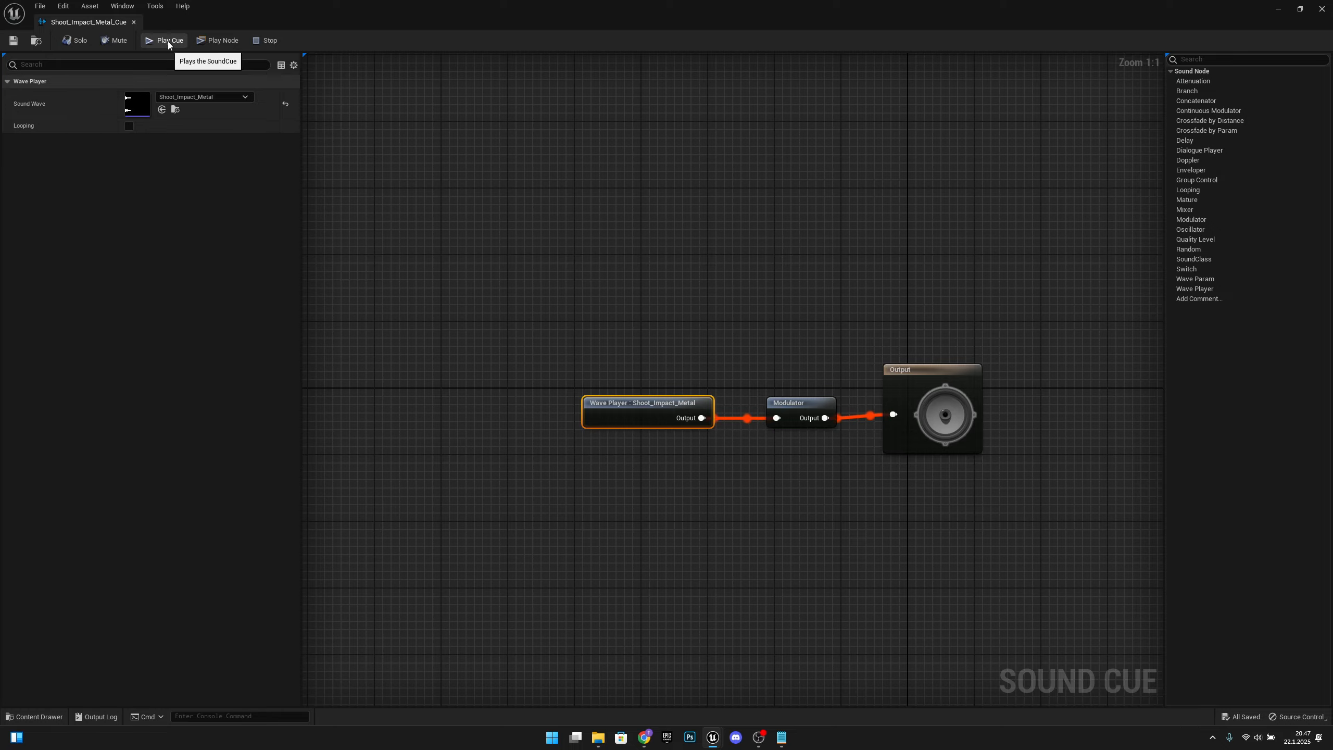
{"action": "left_click", "coordinate": [134, 22]}
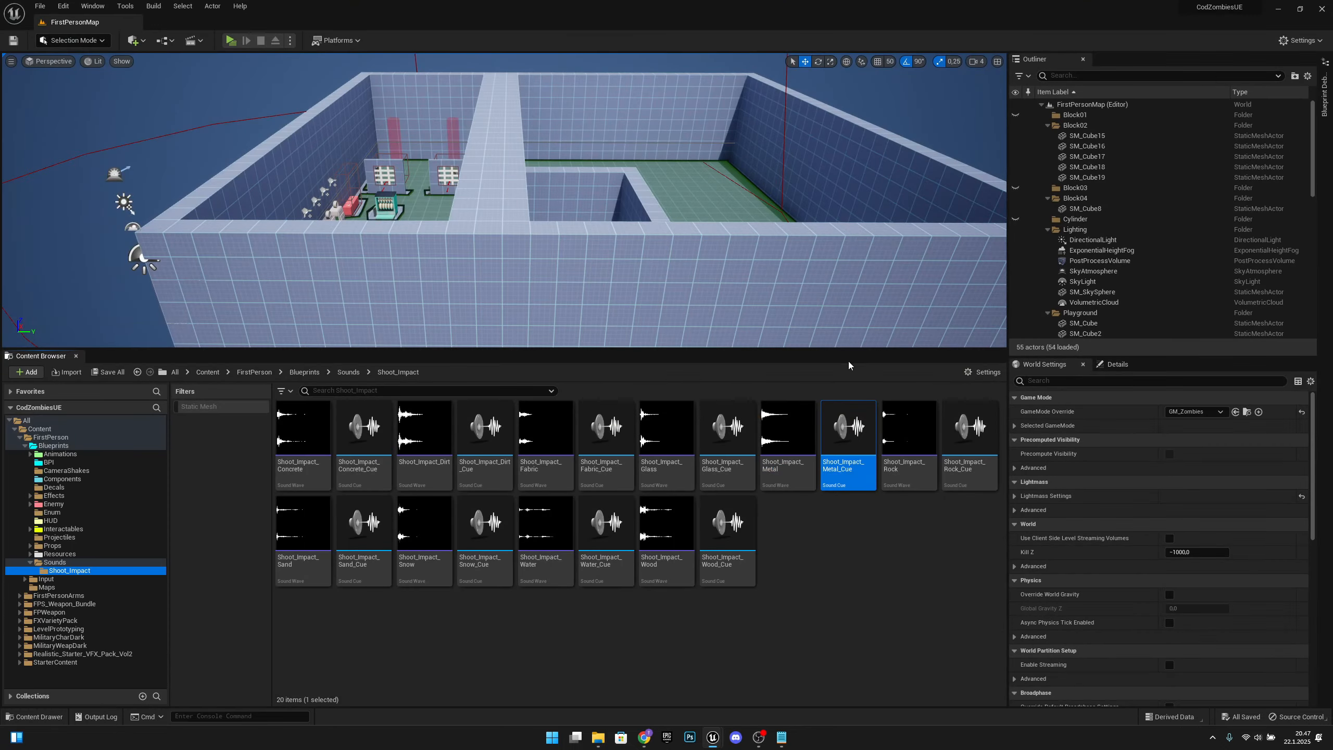
Step: Assign the Shoot_Impact_Rock sound wave to the Wave Player in Shoot_Impact_Rock_Cue, play and save the cue, and close it
{"action": "double_click", "coordinate": [985, 476]}
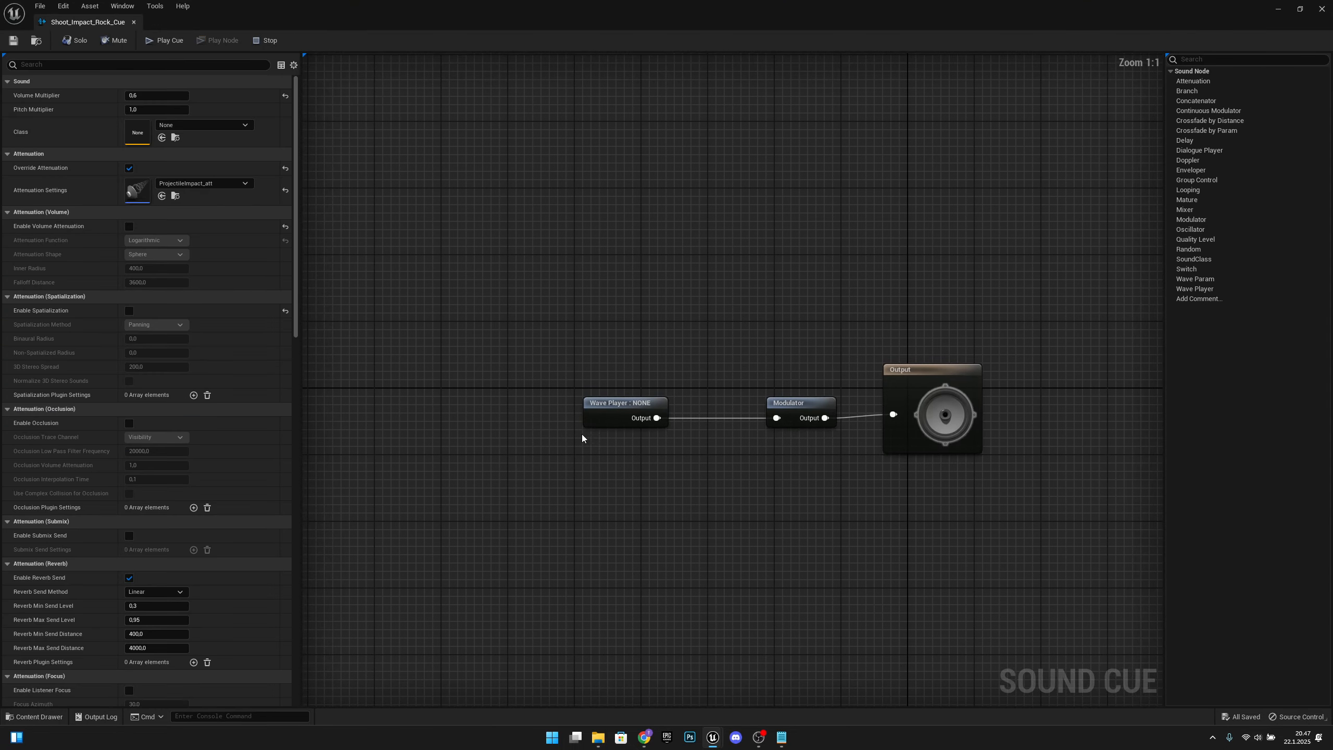
{"action": "left_click", "coordinate": [595, 402]}
{"action": "left_click", "coordinate": [181, 98]}
{"action": "type", "text": "rock"}
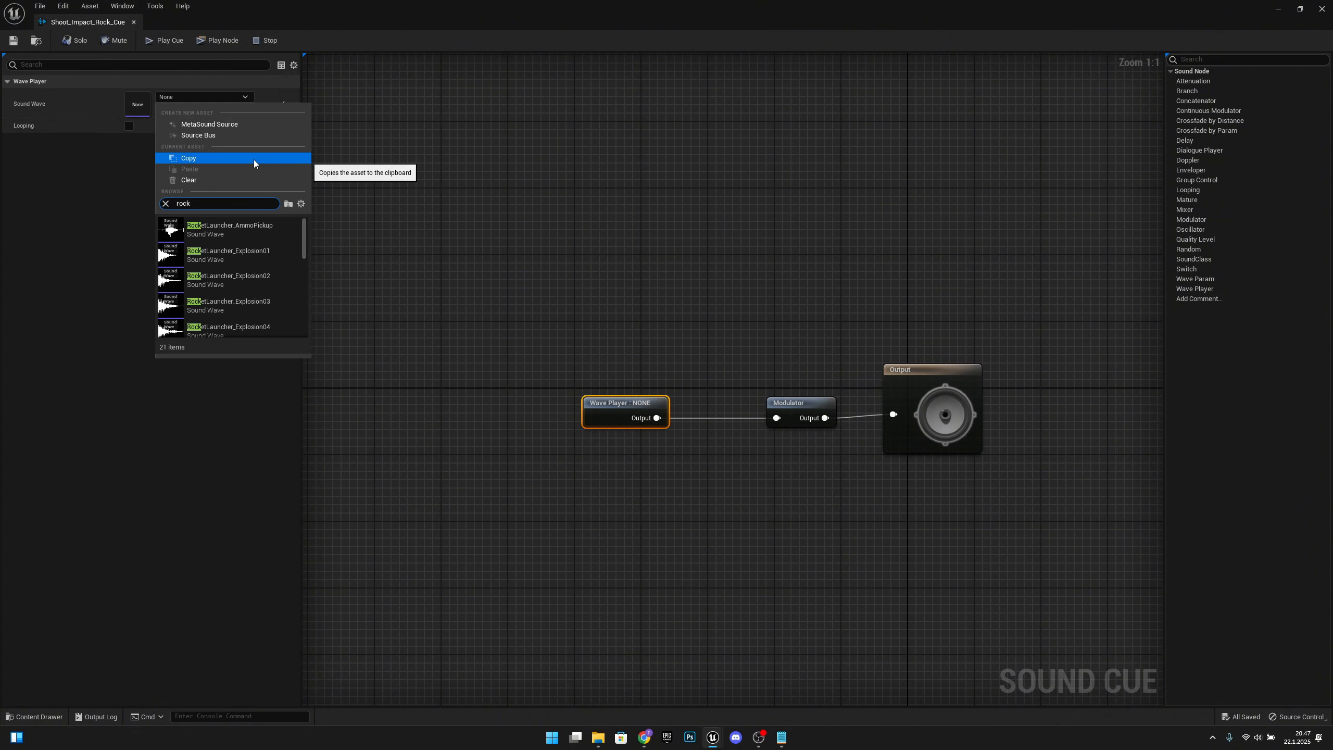
{"action": "key", "text": "BackSpace"}
{"action": "key", "text": "BackSpace"}
{"action": "key", "text": "BackSpace"}
{"action": "key", "text": "BackSpace"}
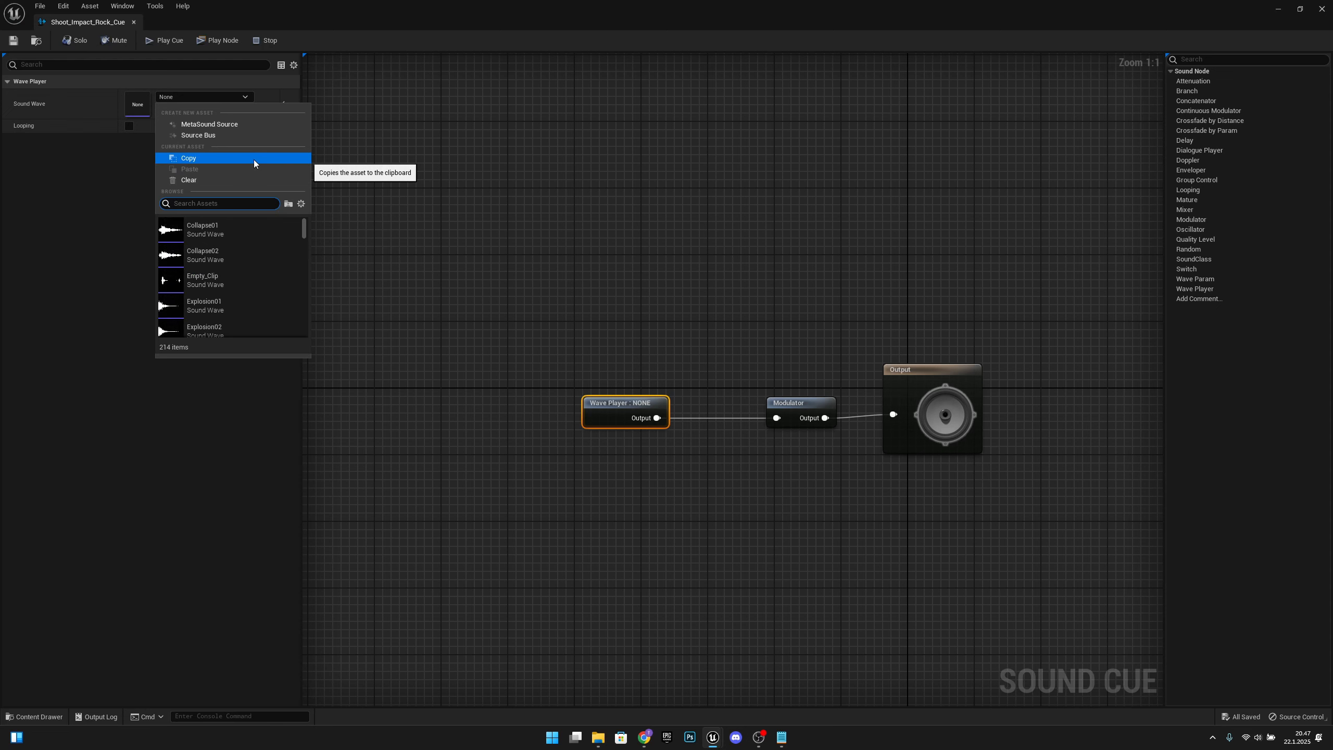
{"action": "type", "text": "shoot impact"}
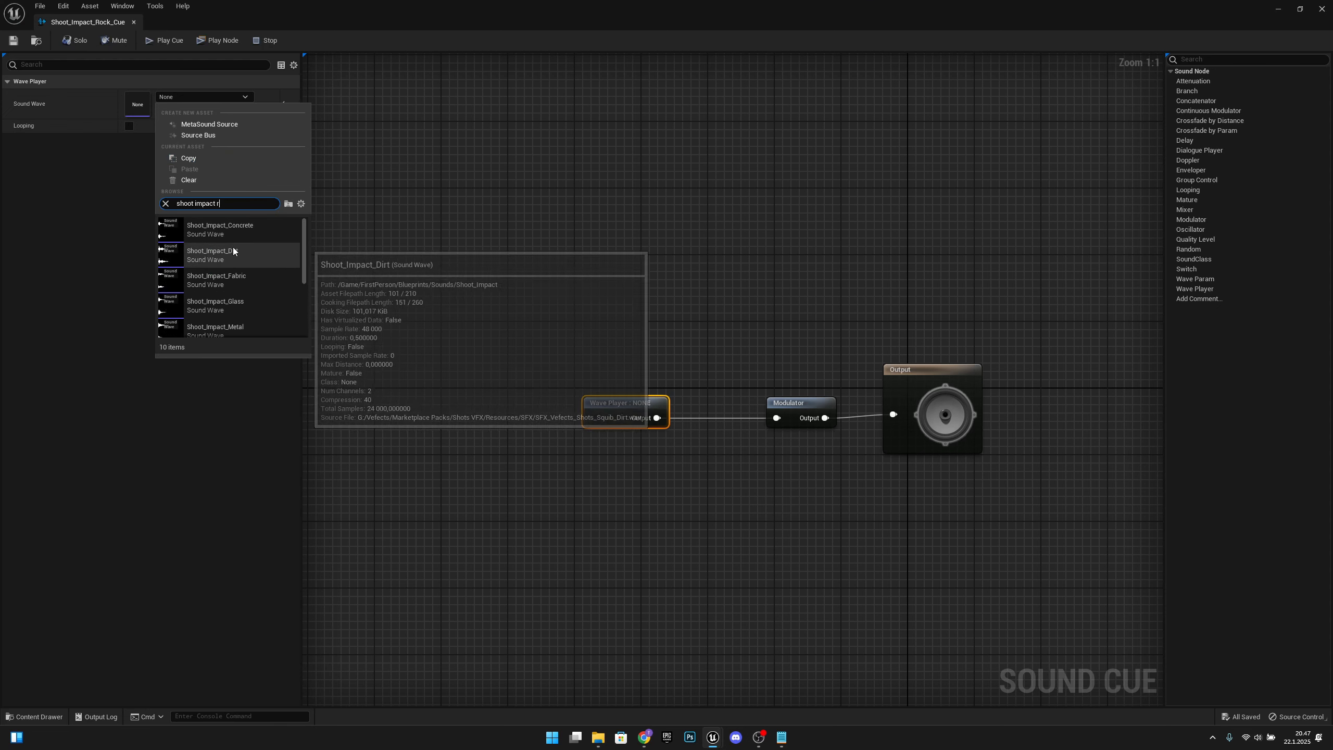
{"action": "type", "text": "rock"}
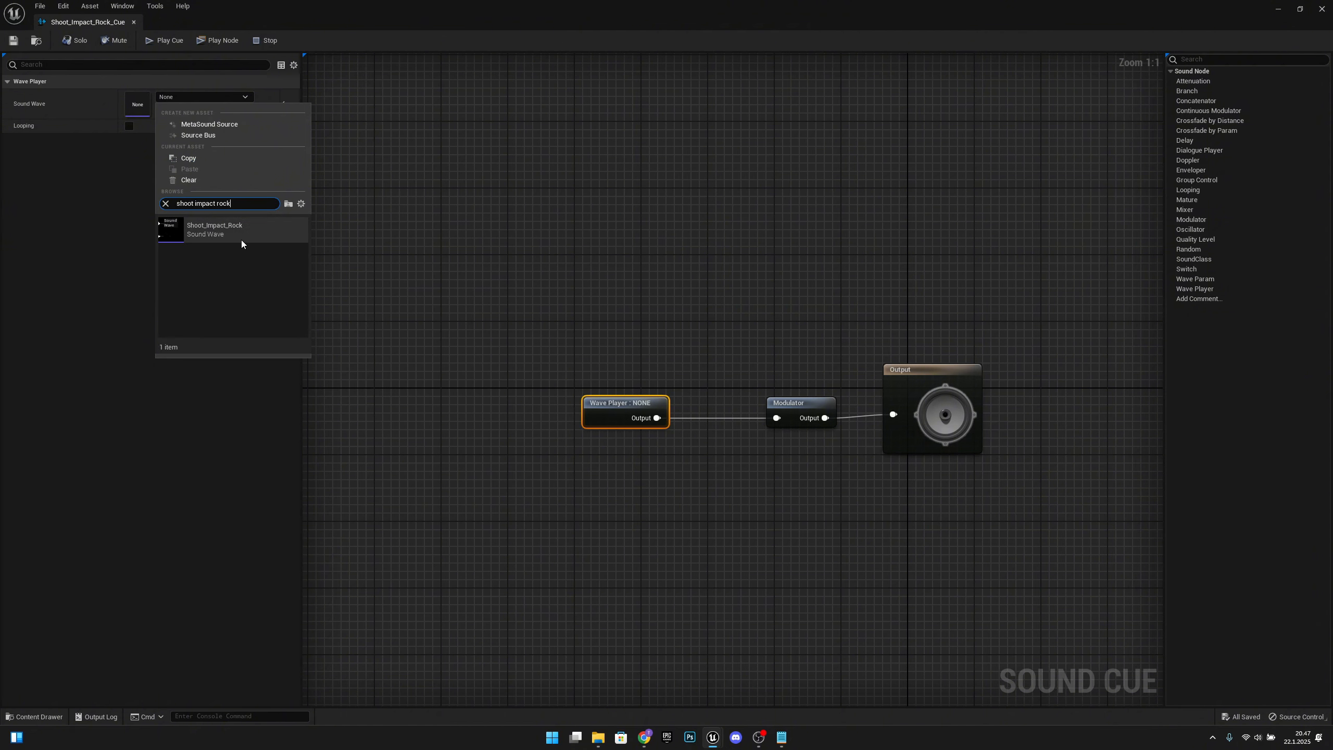
{"action": "left_click", "coordinate": [241, 239]}
{"action": "left_click", "coordinate": [166, 45]}
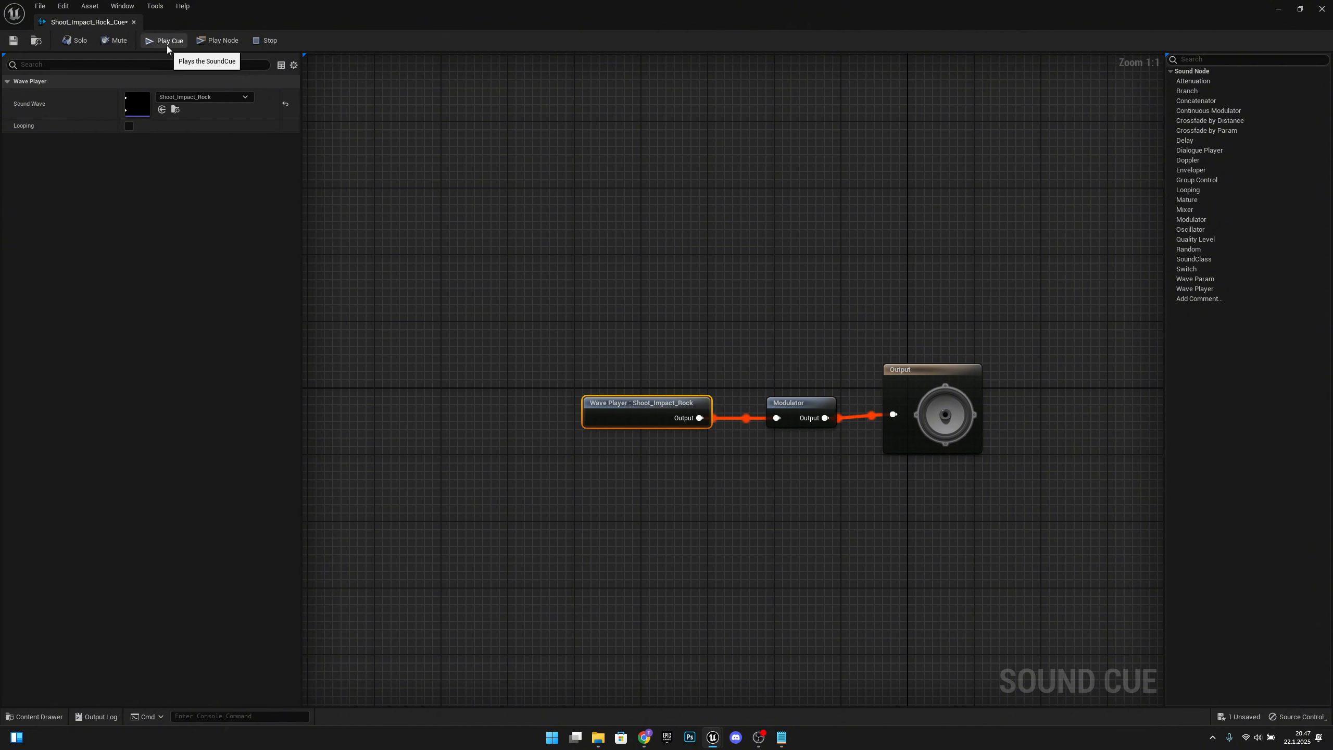
{"action": "left_click", "coordinate": [13, 40]}
{"action": "left_click", "coordinate": [134, 21]}
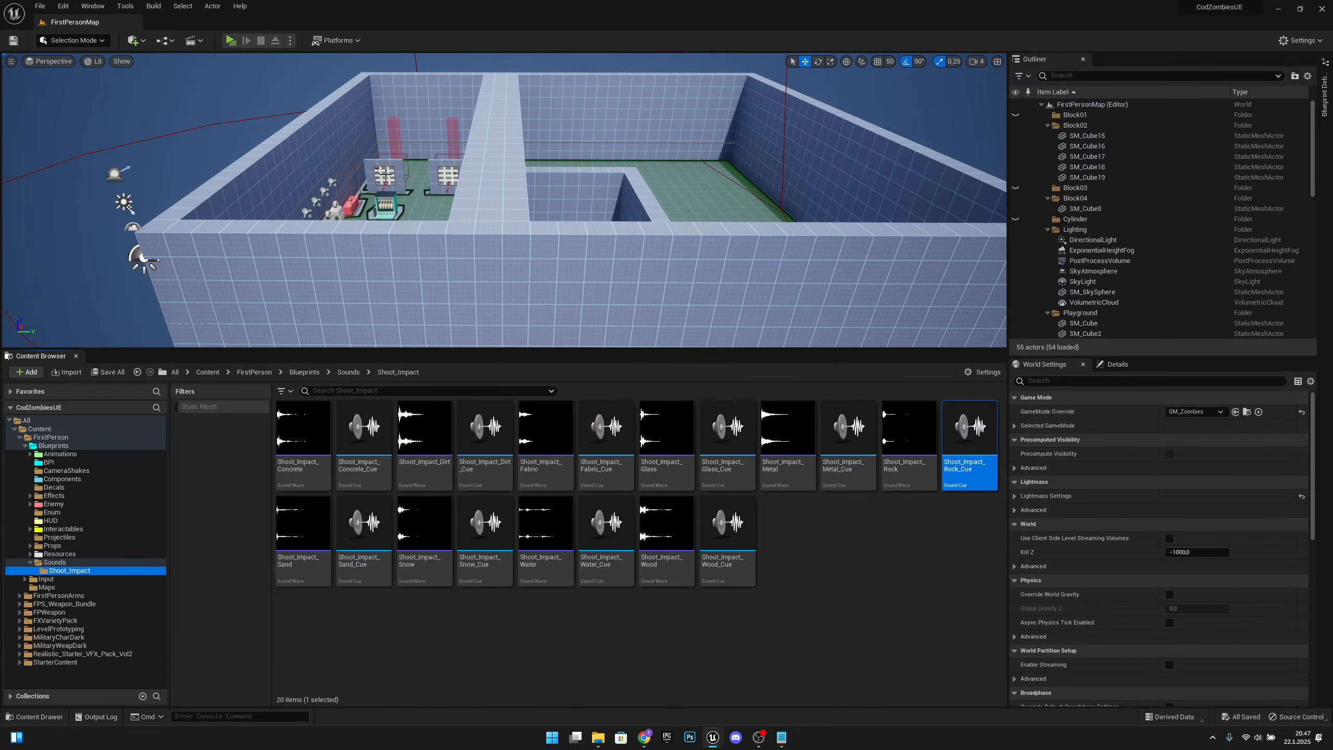
Step: Assign the Shoot_Impact_Sand sound wave to the Wave Player in Shoot_Impact_Sand_Cue, then save and play the cue
{"action": "double_click", "coordinate": [385, 570]}
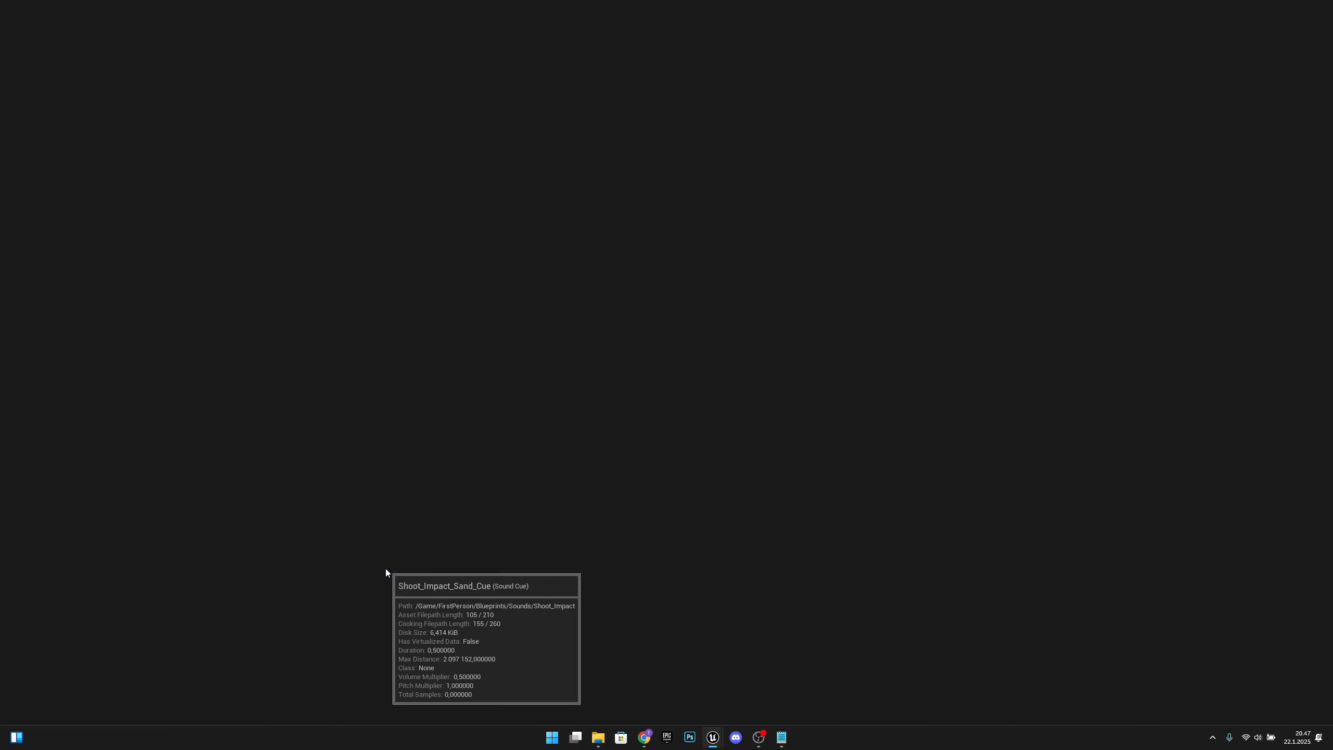
{"action": "left_click", "coordinate": [649, 403]}
{"action": "left_click", "coordinate": [209, 99]}
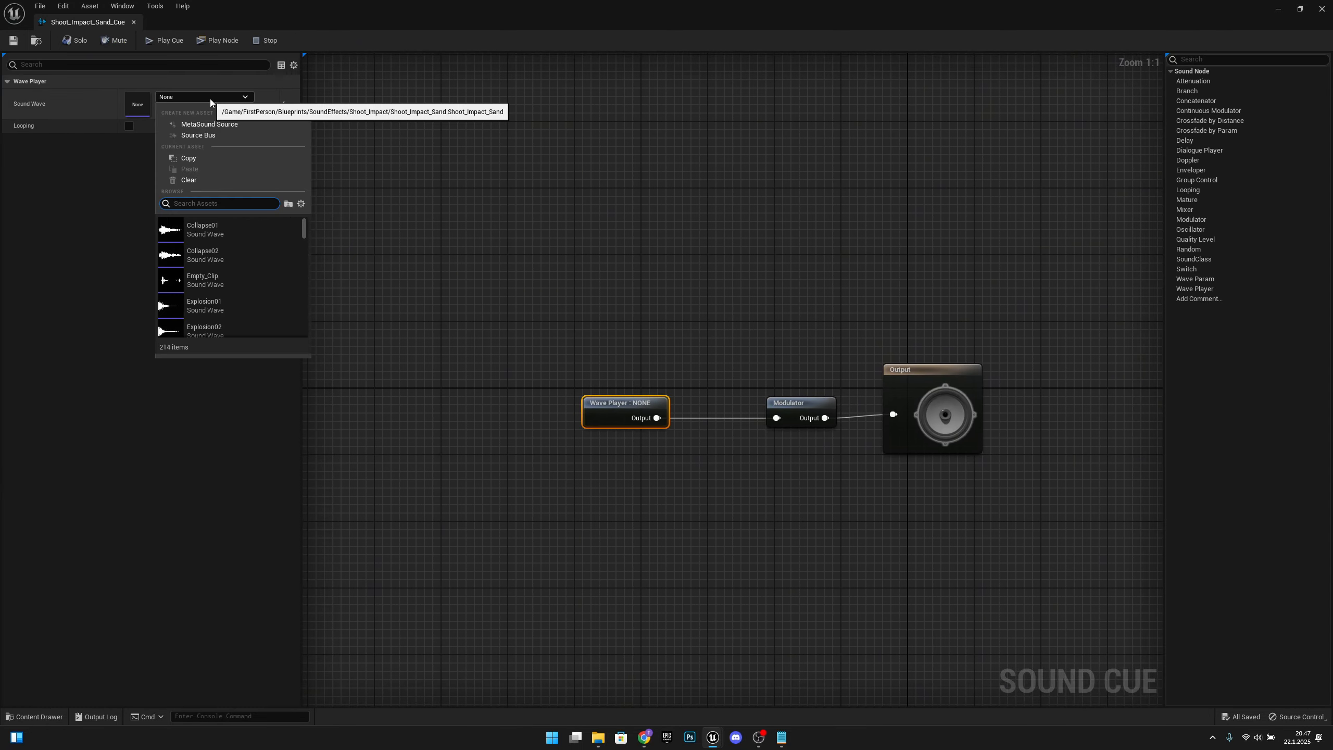
{"action": "type", "text": "sand"}
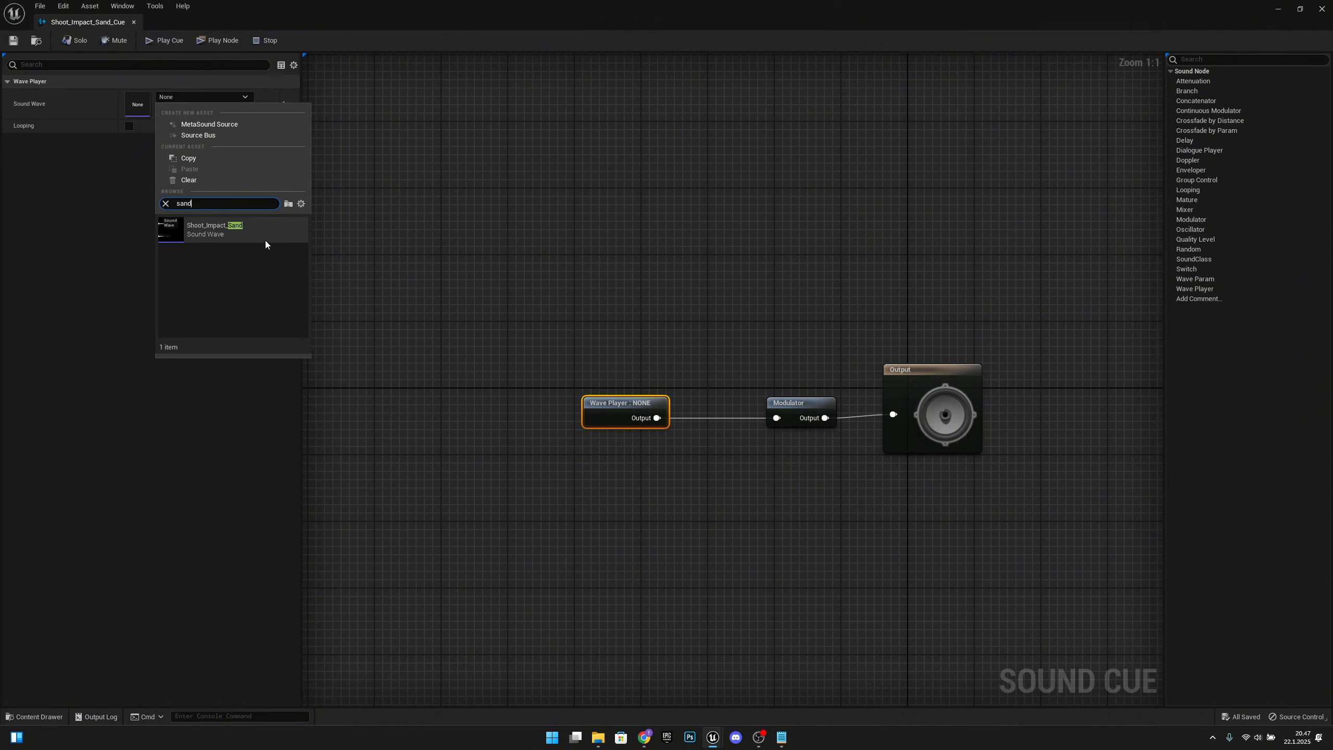
{"action": "left_click", "coordinate": [265, 240]}
{"action": "left_click", "coordinate": [164, 40]}
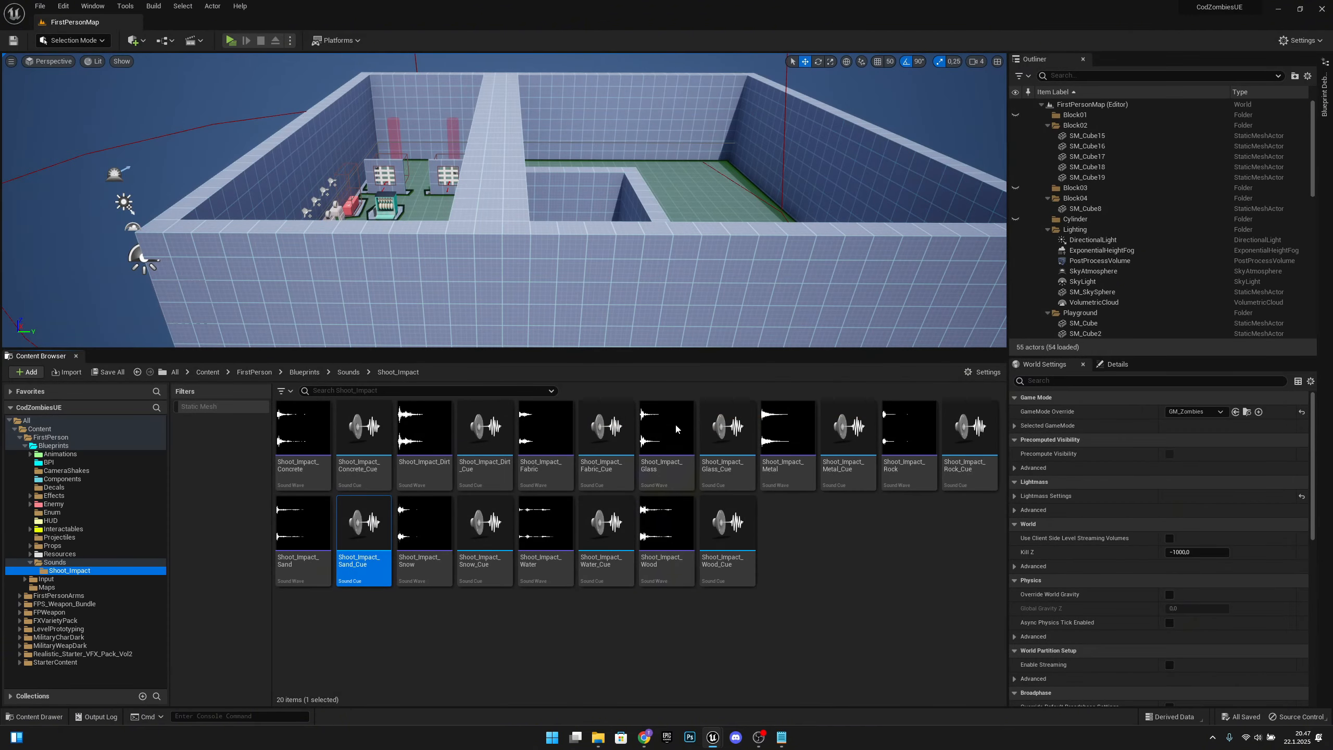
Step: Assign the Shoot_Impact_Snow sound wave to the Wave Player in Shoot_Impact_Snow_Cue, save and play the cue, and close it
{"action": "double_click", "coordinate": [484, 525]}
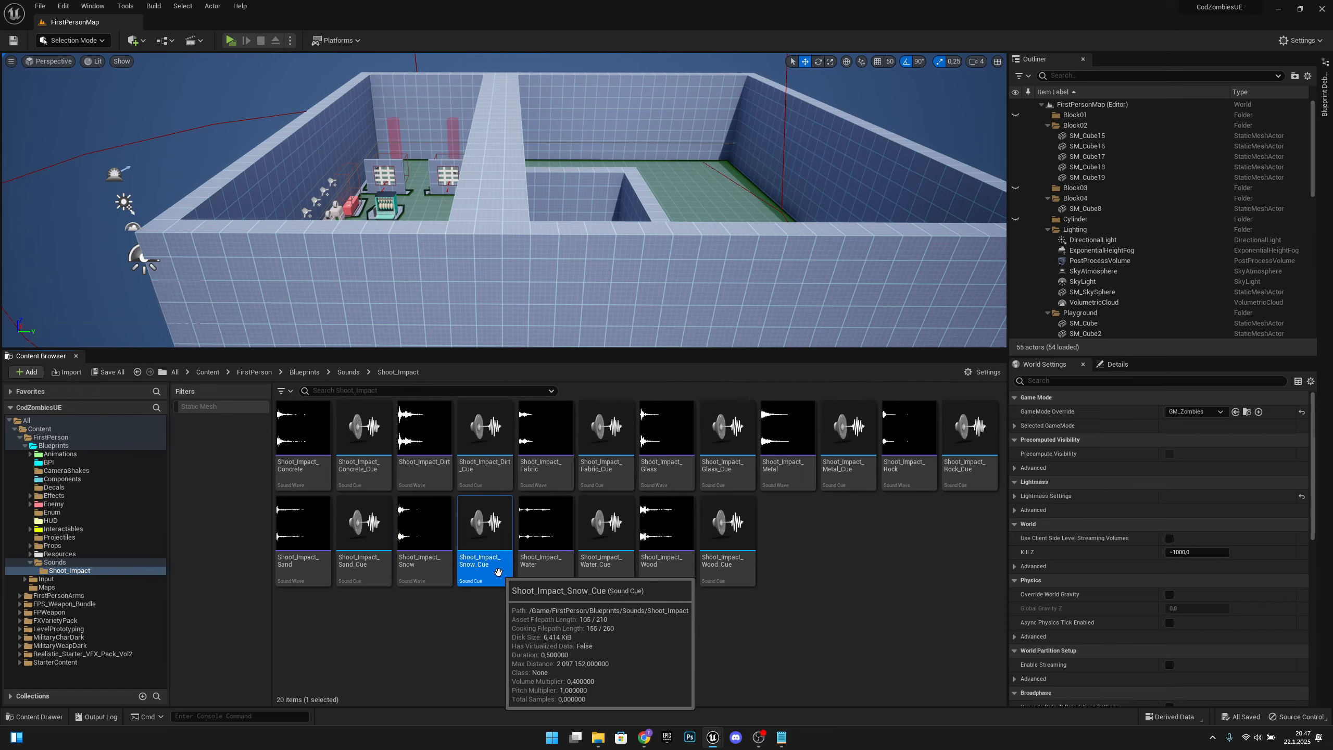
{"action": "left_click", "coordinate": [621, 408]}
{"action": "left_click", "coordinate": [205, 97]}
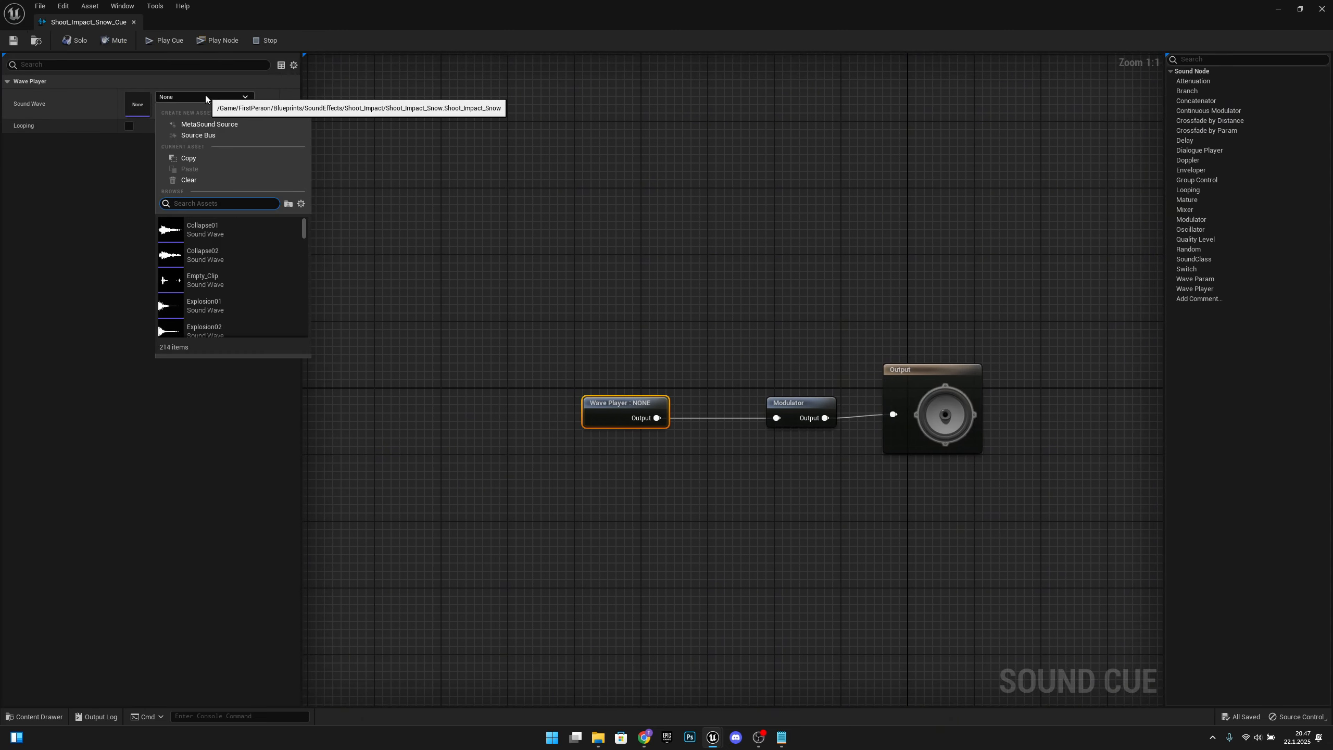
{"action": "type", "text": "shoot"}
{"action": "left_click", "coordinate": [210, 228]}
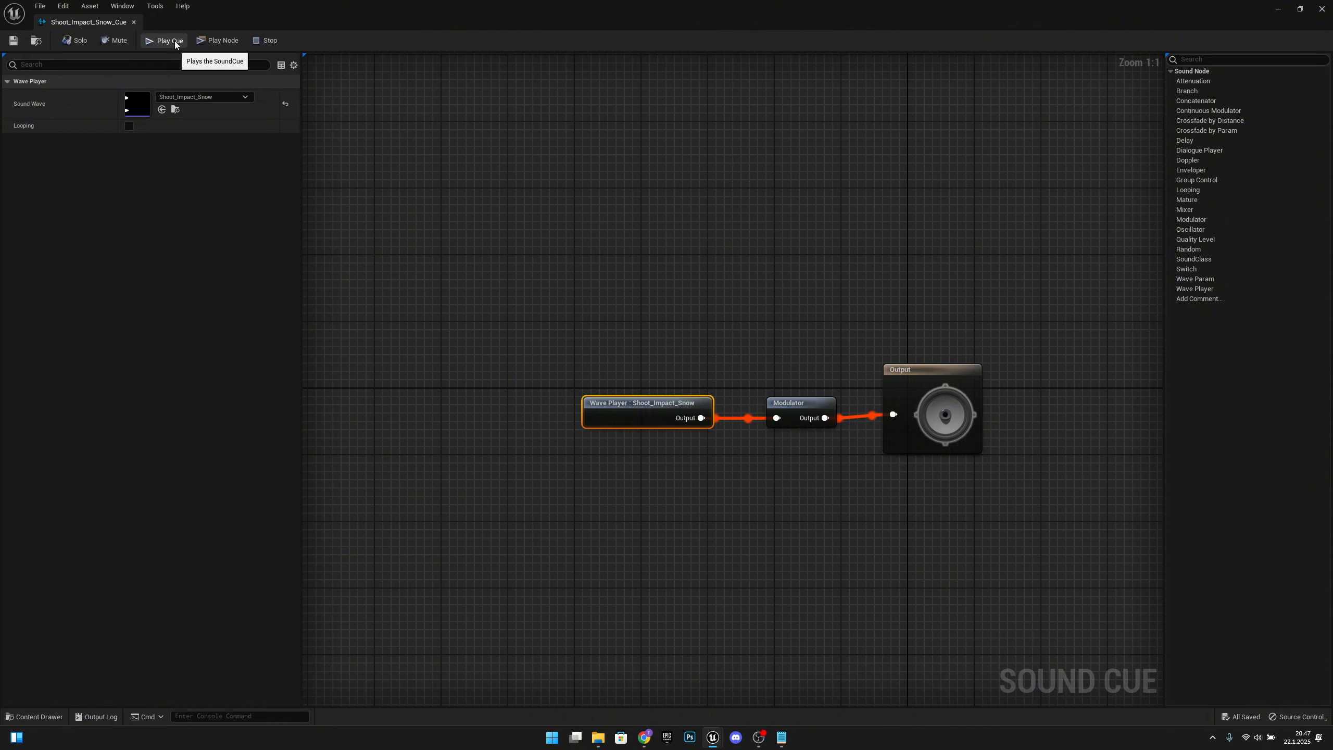
{"action": "left_click", "coordinate": [134, 22]}
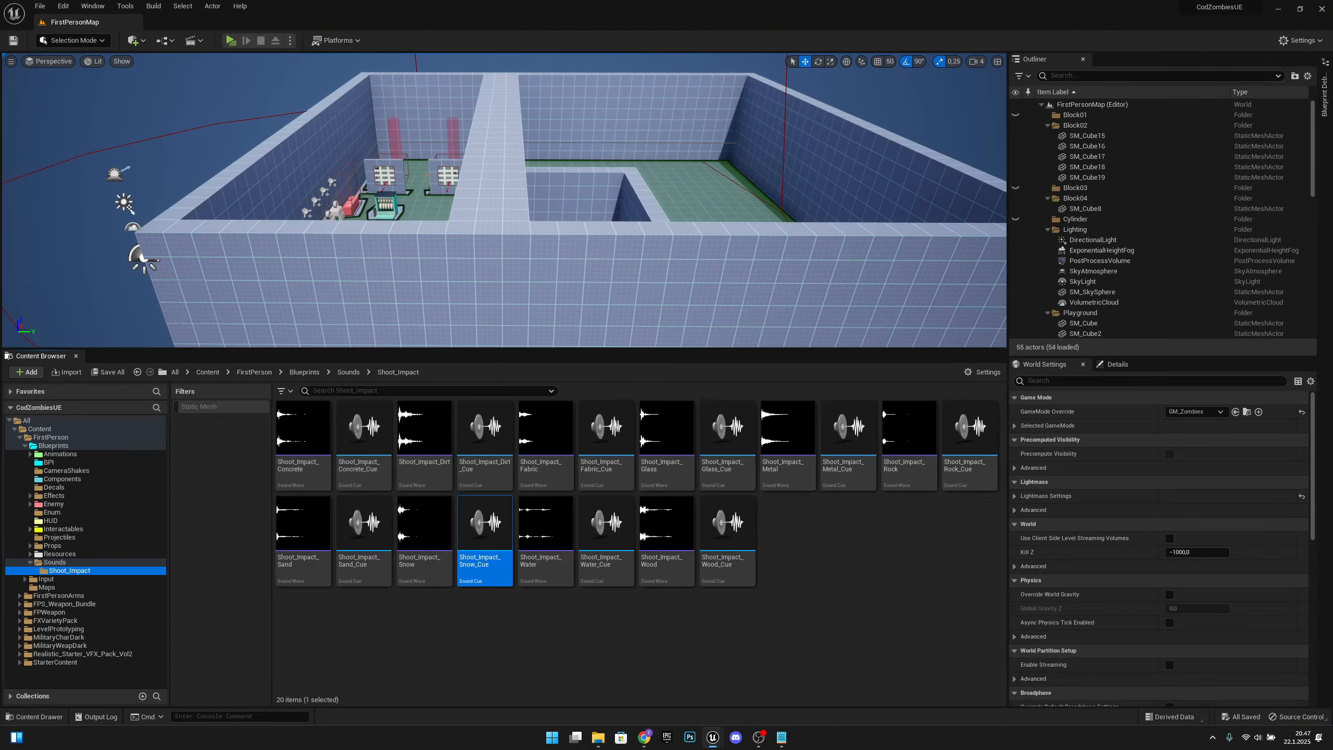
Step: Assign the Shoot_Impact_Water sound wave to the Wave Player in Shoot_Impact_Water_Cue, save and play the cue, and close it
{"action": "double_click", "coordinate": [627, 562]}
{"action": "left_click", "coordinate": [212, 97]}
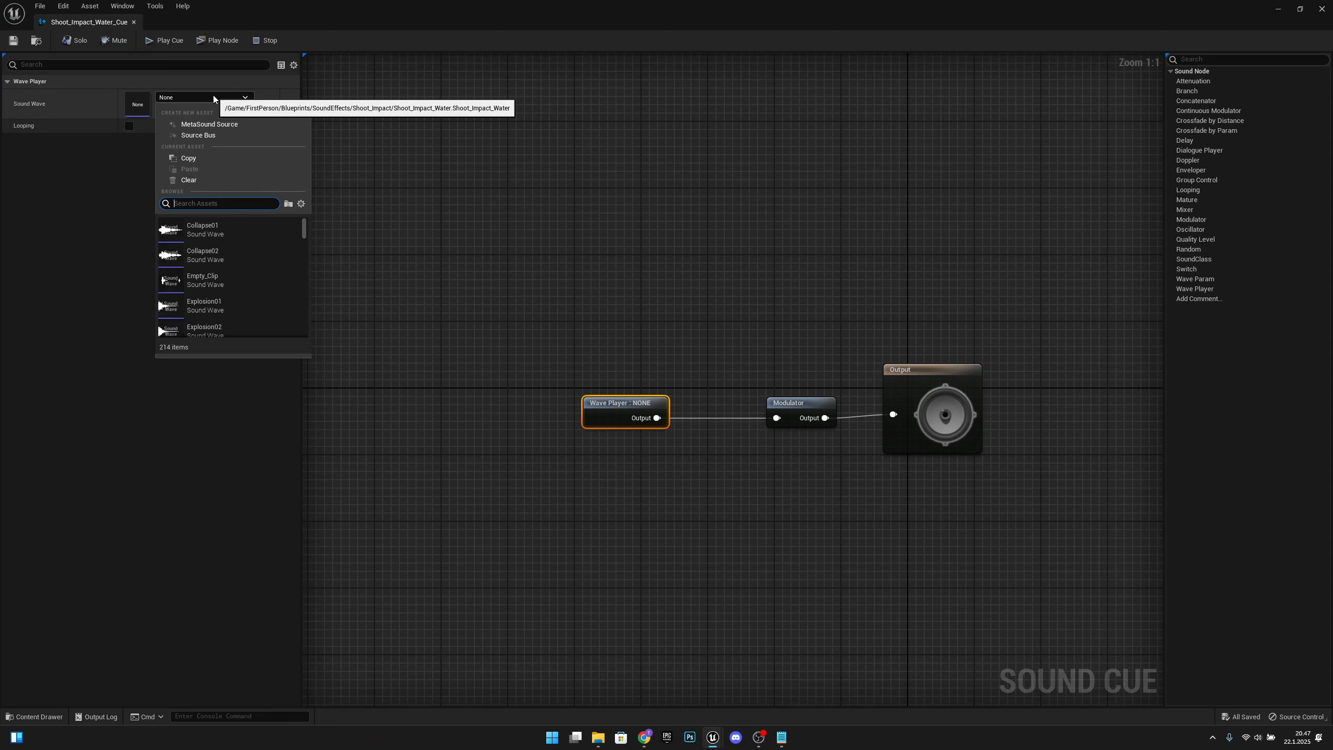
{"action": "type", "text": "watyer"}
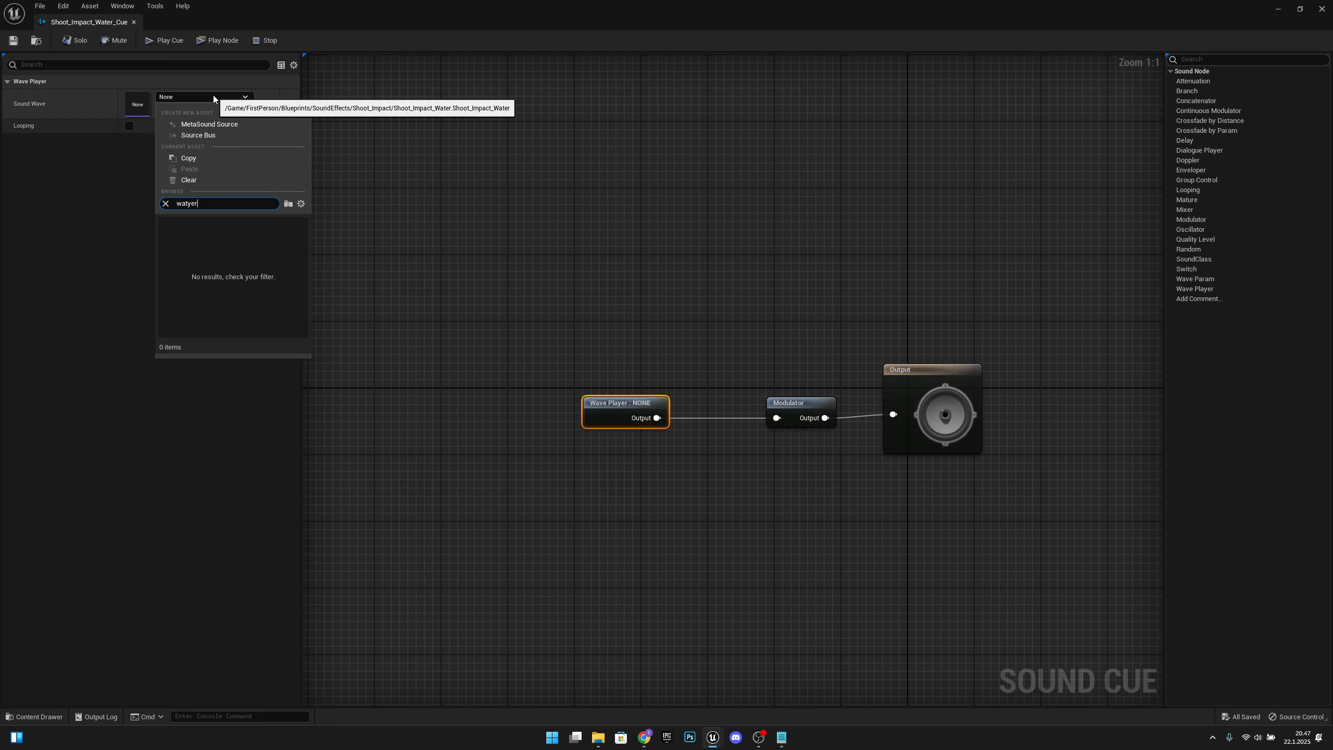
{"action": "key", "text": "BackSpace"}
{"action": "key", "text": "BackSpace"}
{"action": "key", "text": "BackSpace"}
{"action": "type", "text": "er"}
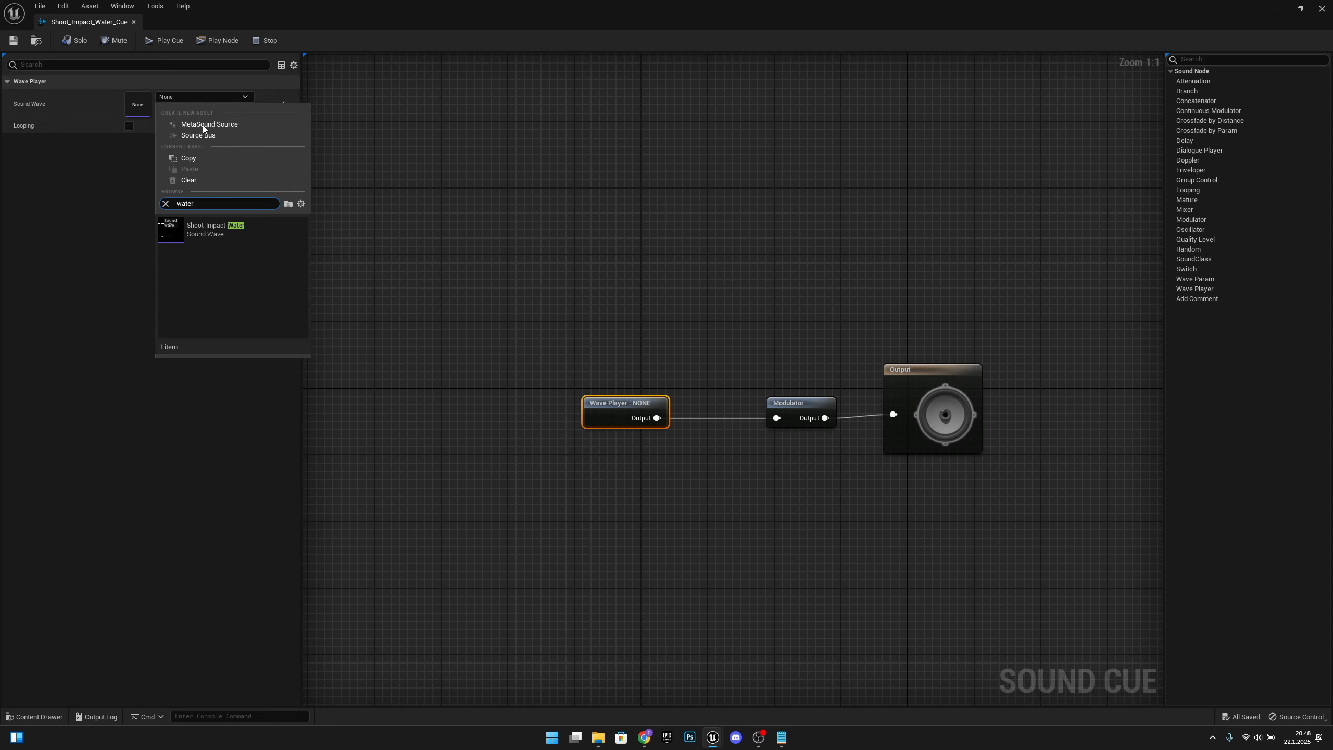
{"action": "left_click", "coordinate": [207, 229]}
{"action": "left_click", "coordinate": [14, 41]}
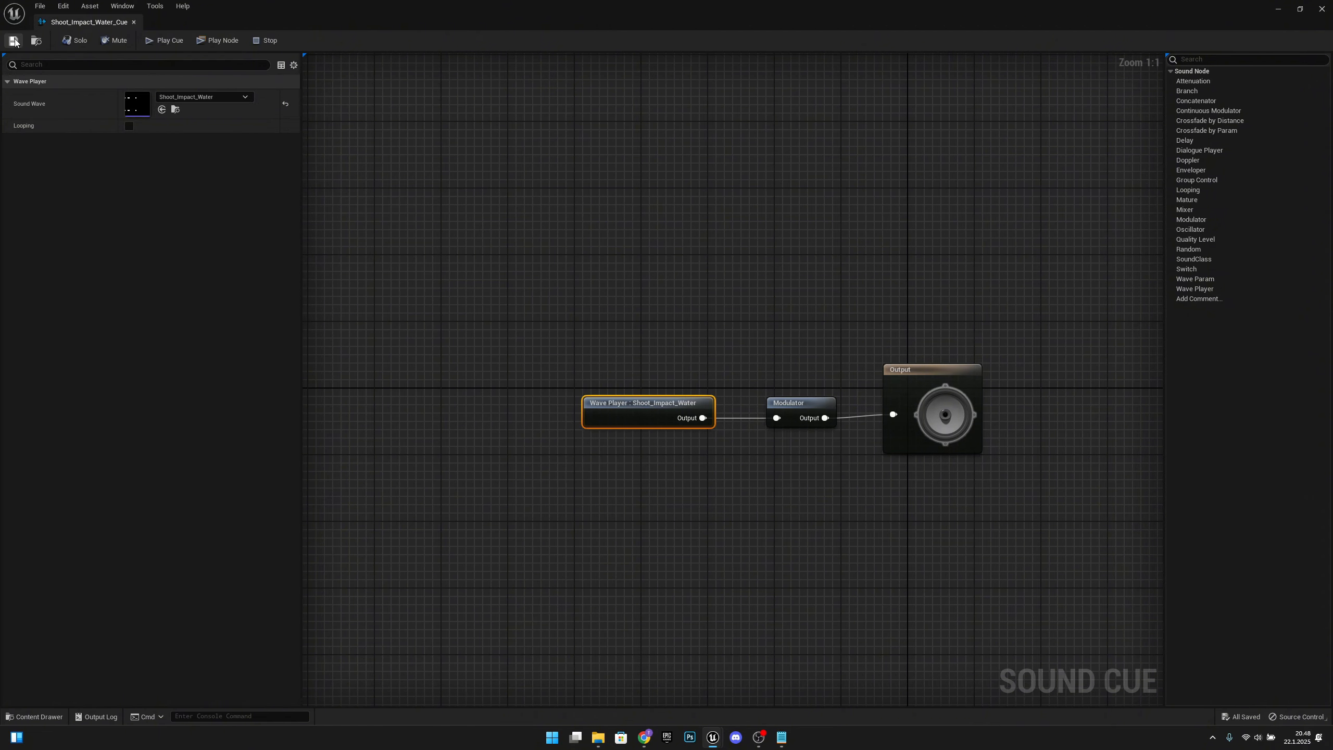
{"action": "left_click", "coordinate": [171, 41]}
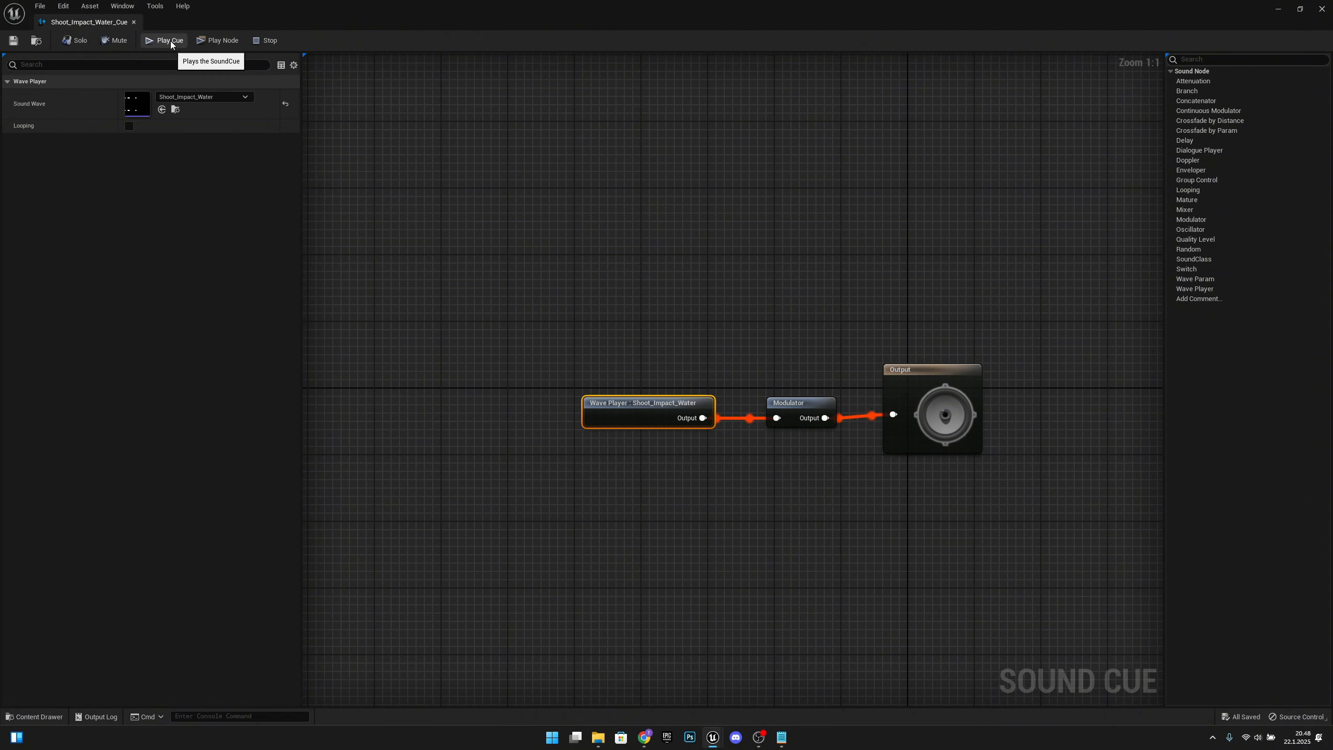
{"action": "left_click", "coordinate": [133, 22]}
Step: Assign the Shoot_Impact_Wood sound wave to the Wave Player in Shoot_Impact_Wood_Cue, play the cue, and close it
{"action": "double_click", "coordinate": [725, 527]}
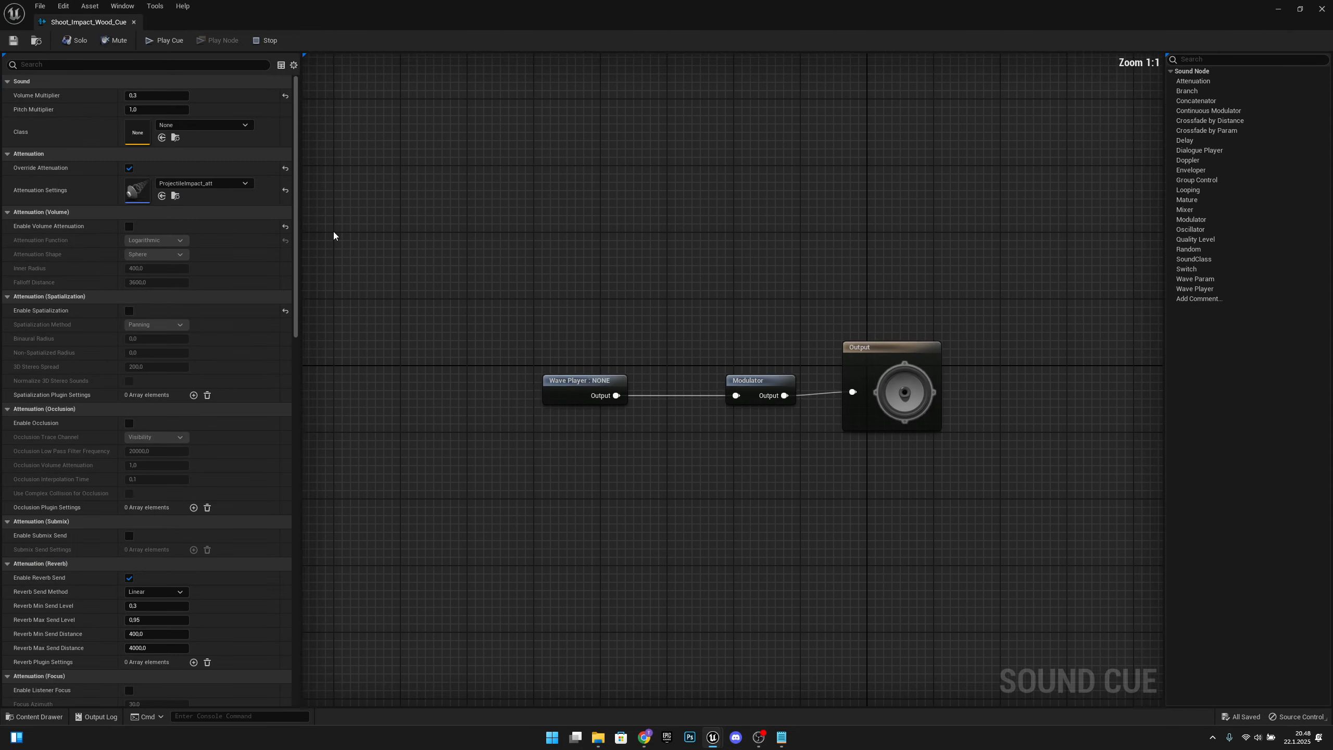
{"action": "left_click", "coordinate": [630, 408]}
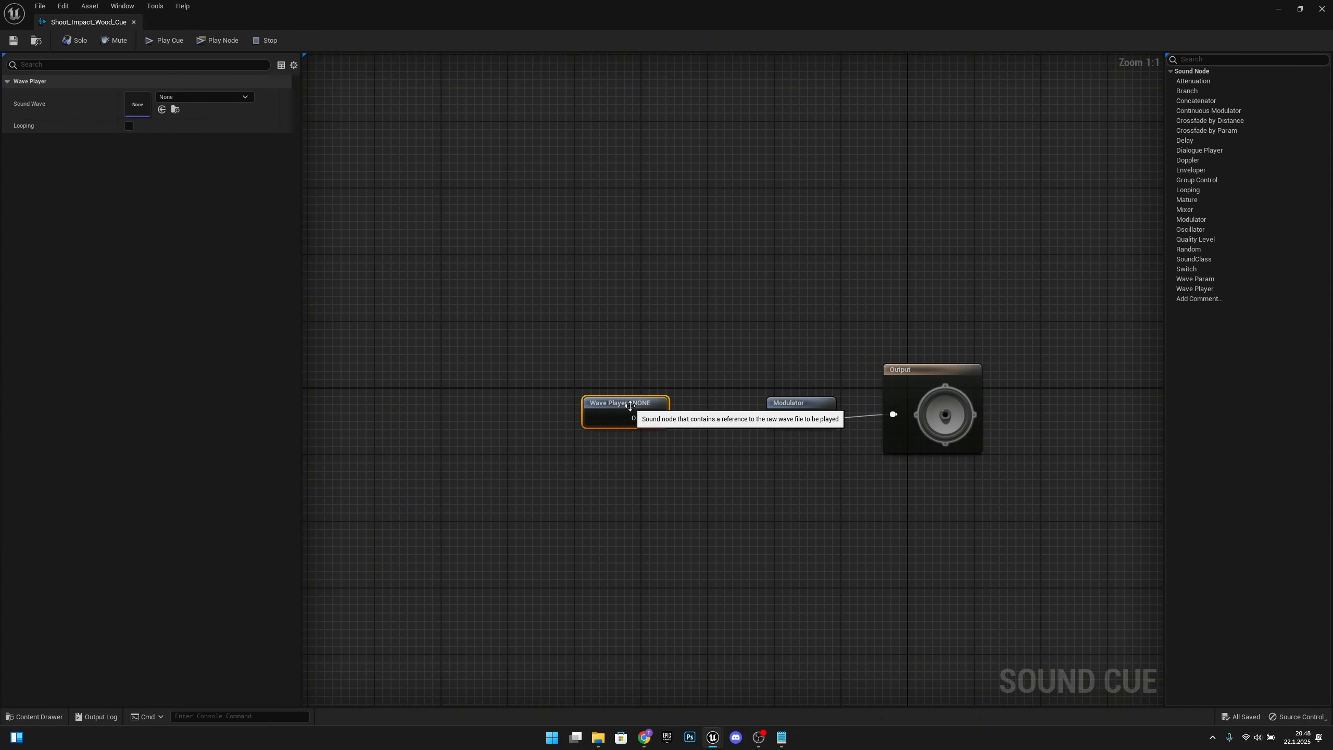
{"action": "left_click", "coordinate": [218, 99]}
{"action": "type", "text": "wood"}
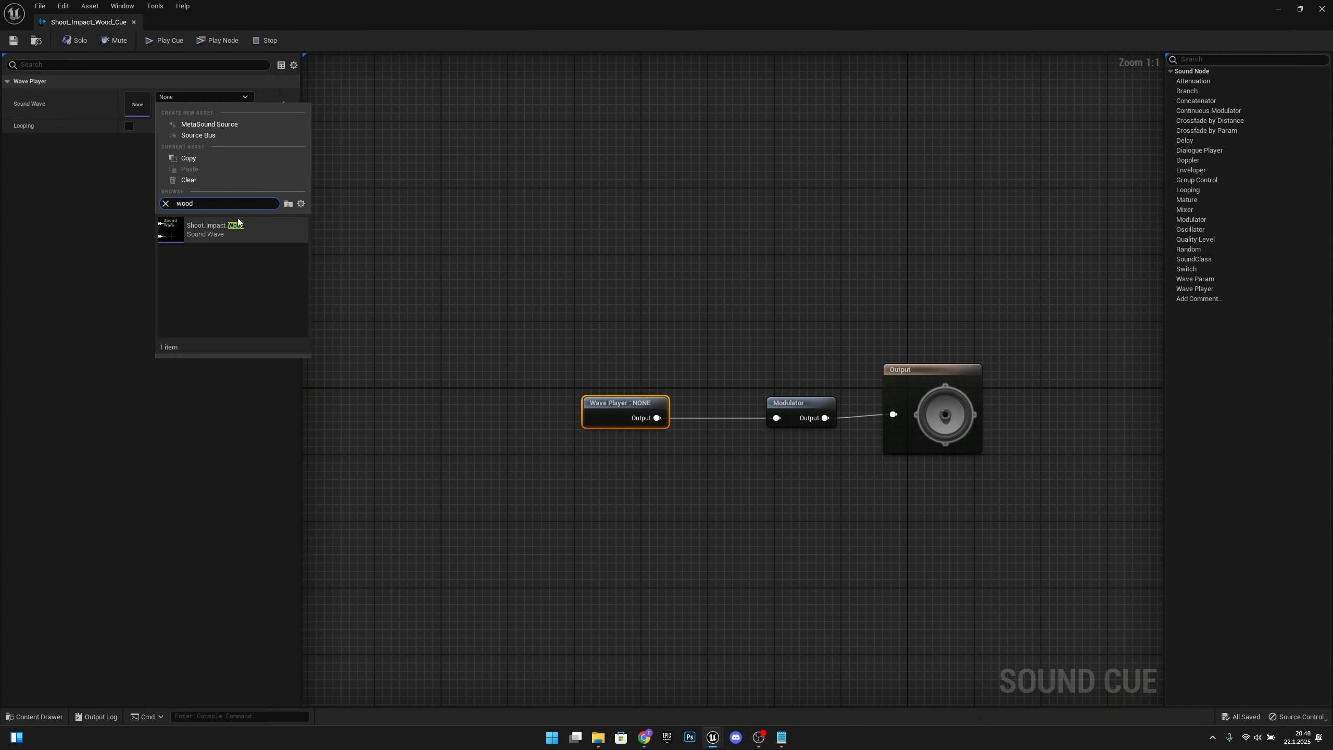
{"action": "left_click", "coordinate": [239, 226]}
{"action": "left_click", "coordinate": [163, 42]}
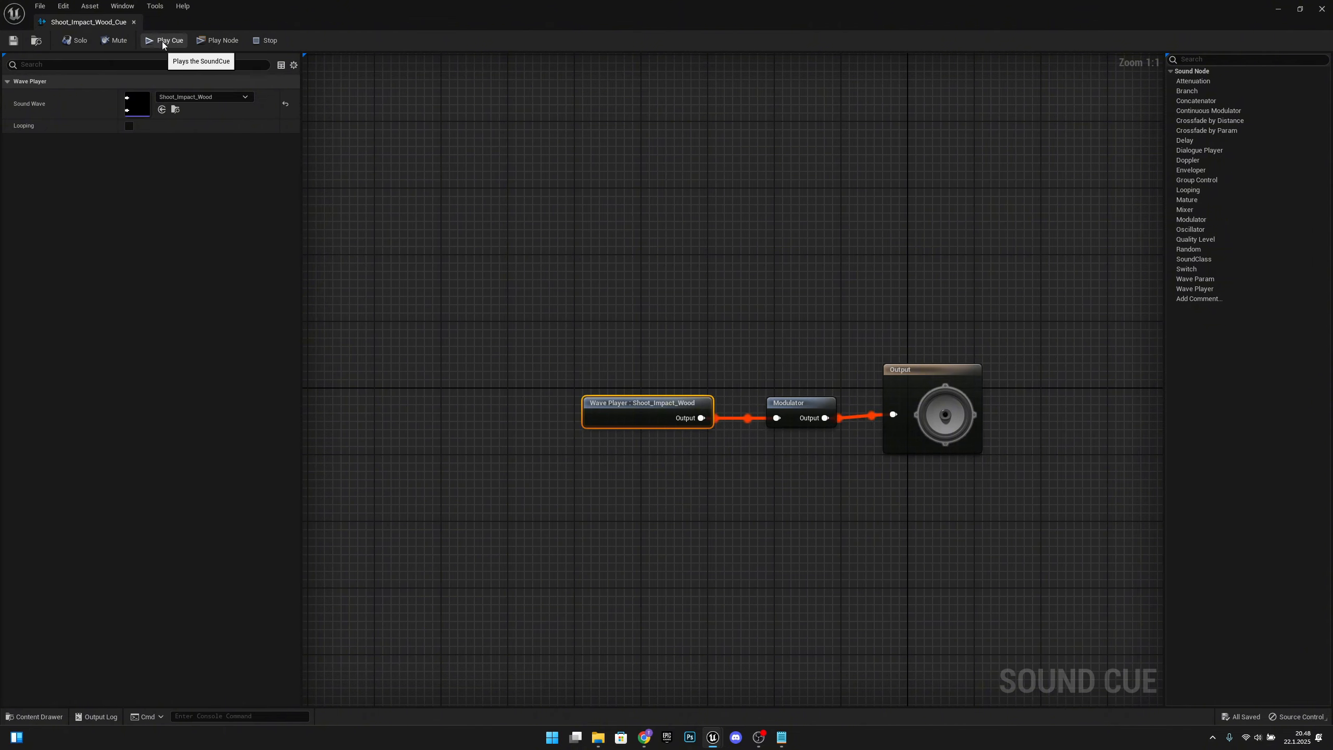
{"action": "left_click", "coordinate": [133, 21]}
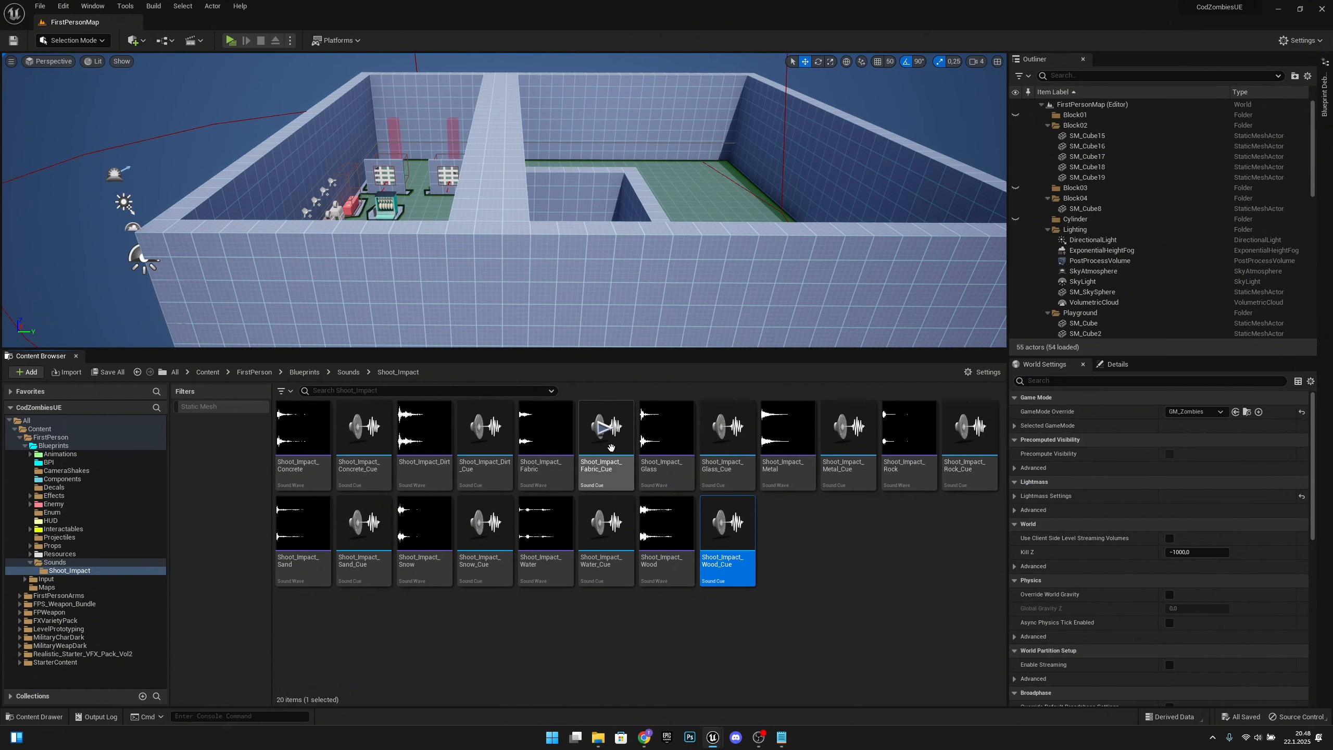
Step: Open Shoot_Impact_Dirt_Cue to check its Wave Player's sound wave assignment, and close the cue
{"action": "double_click", "coordinate": [484, 450]}
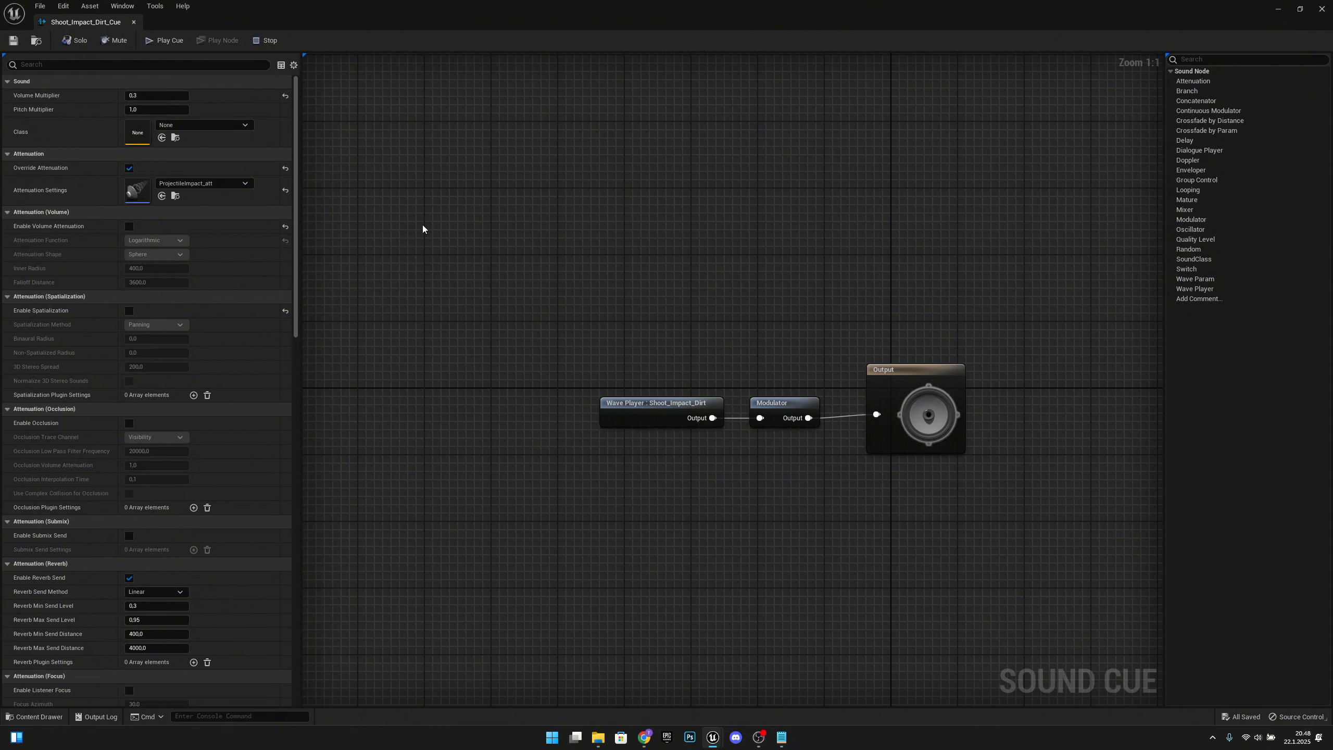
{"action": "left_click", "coordinate": [134, 22]}
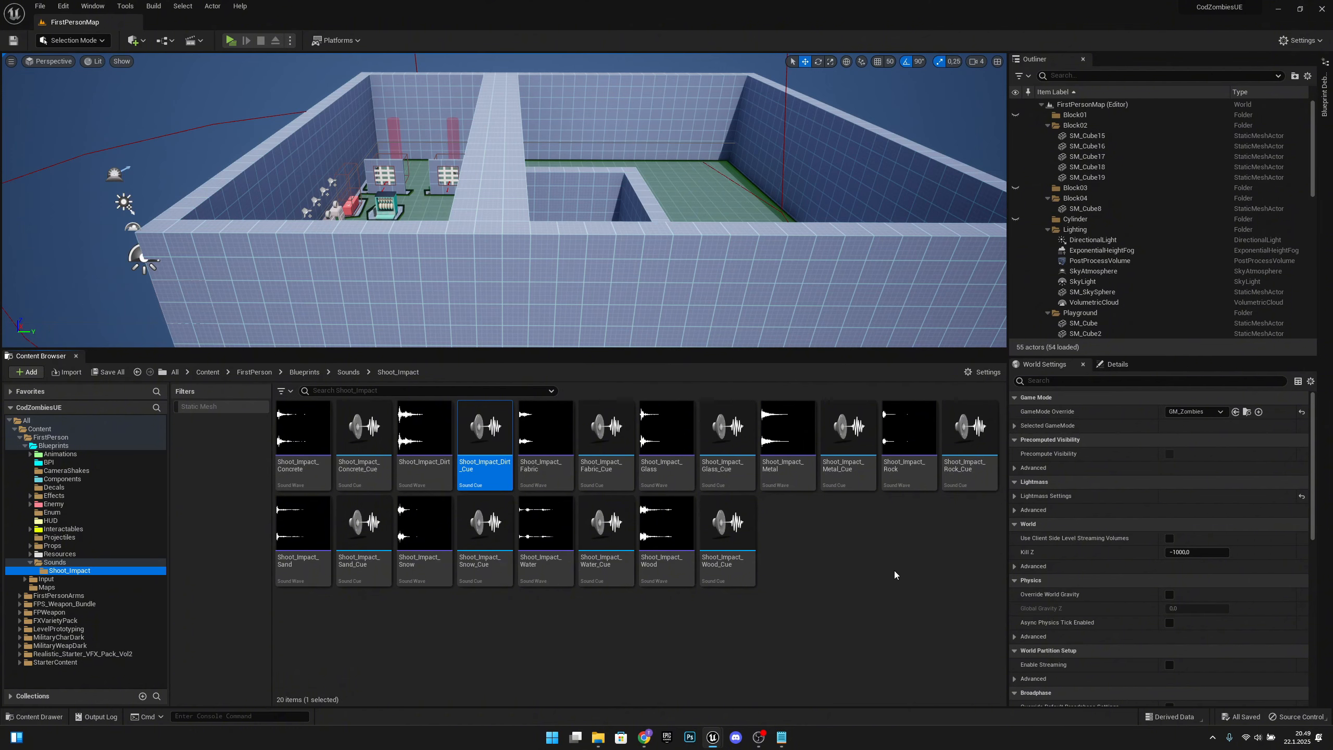
Step: Open the Project Settings docked beside the FirstPersonMap level and filter the settings for "physical"
{"action": "left_click", "coordinate": [63, 6]}
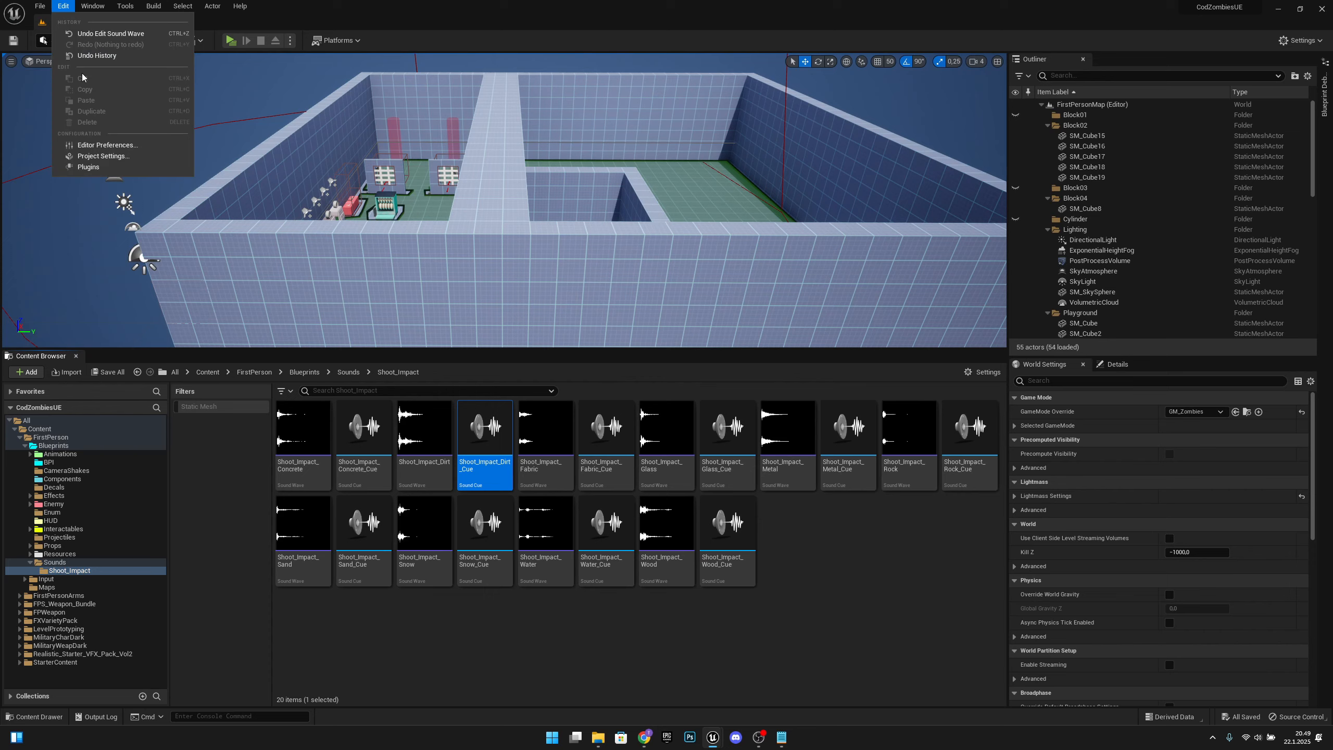
{"action": "left_click", "coordinate": [128, 158]}
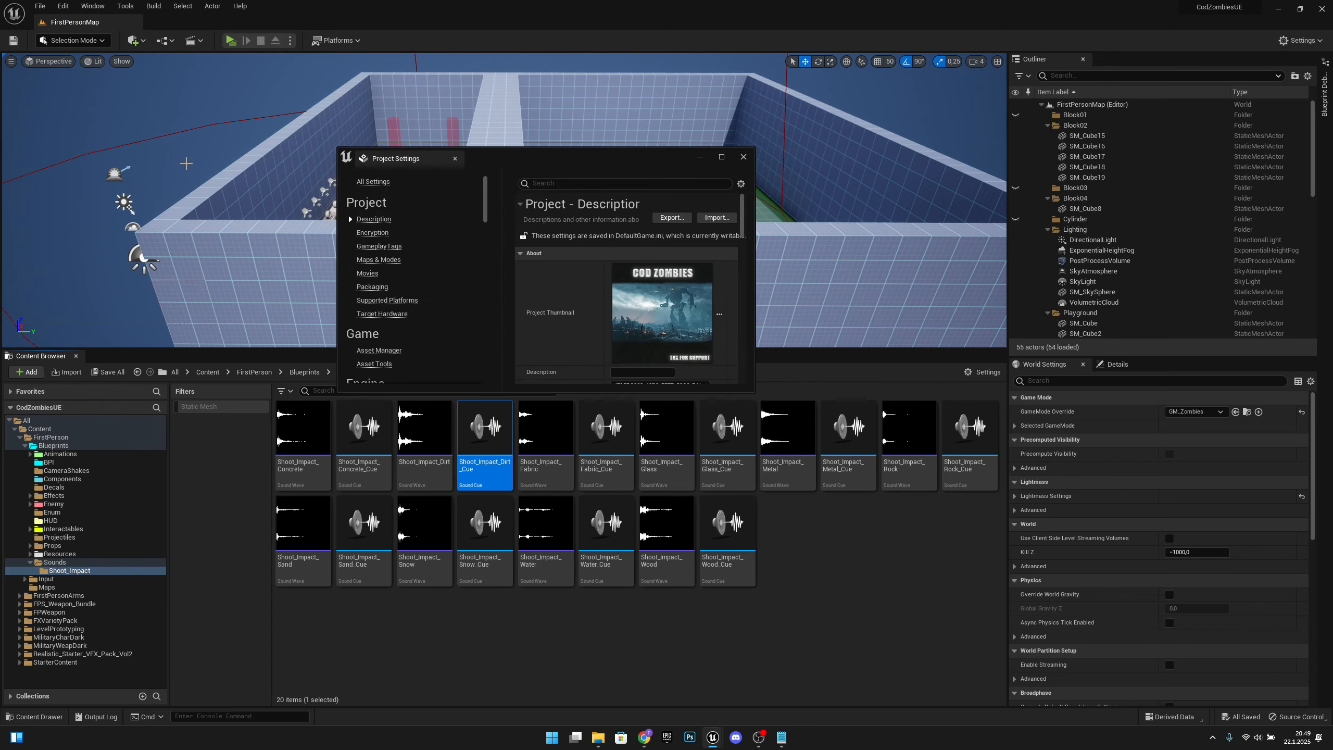
{"action": "left_click_drag", "start_coordinate": [395, 158], "coordinate": [194, 30]}
{"action": "left_click", "coordinate": [236, 46]}
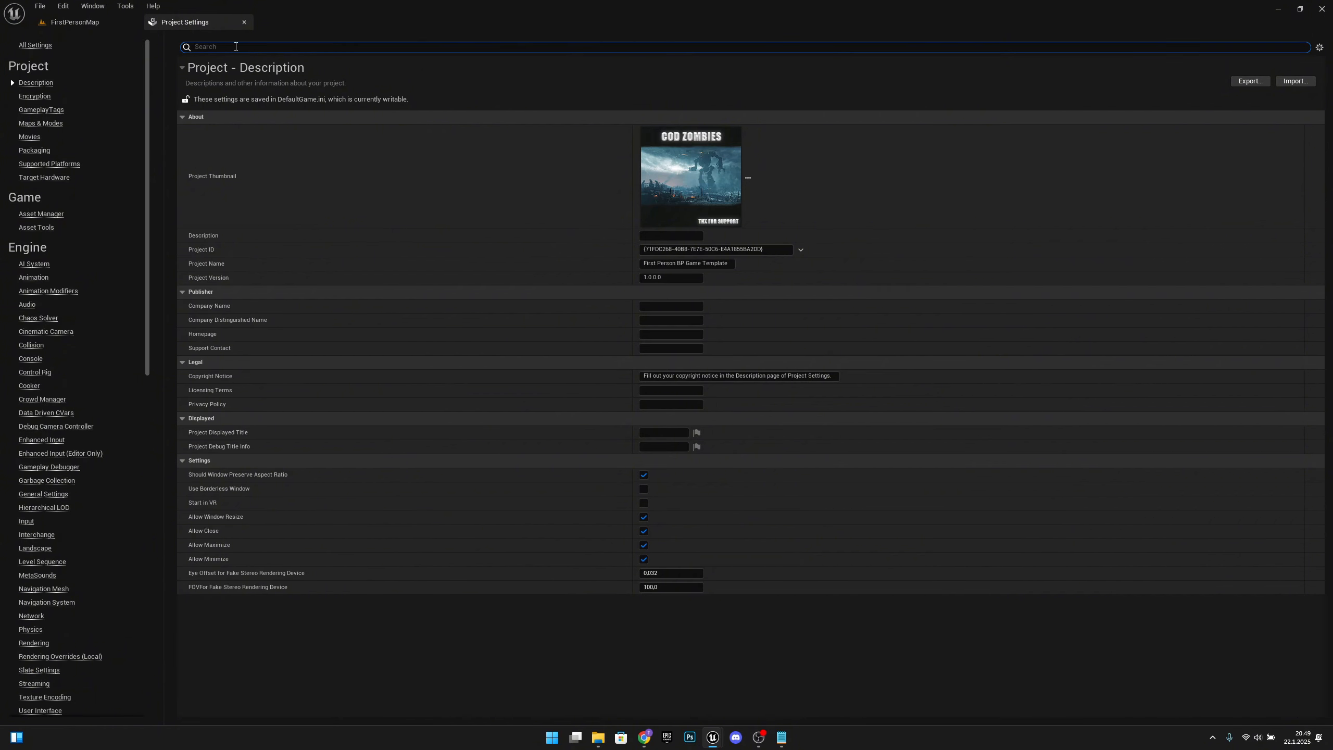
{"action": "type", "text": "phy"}
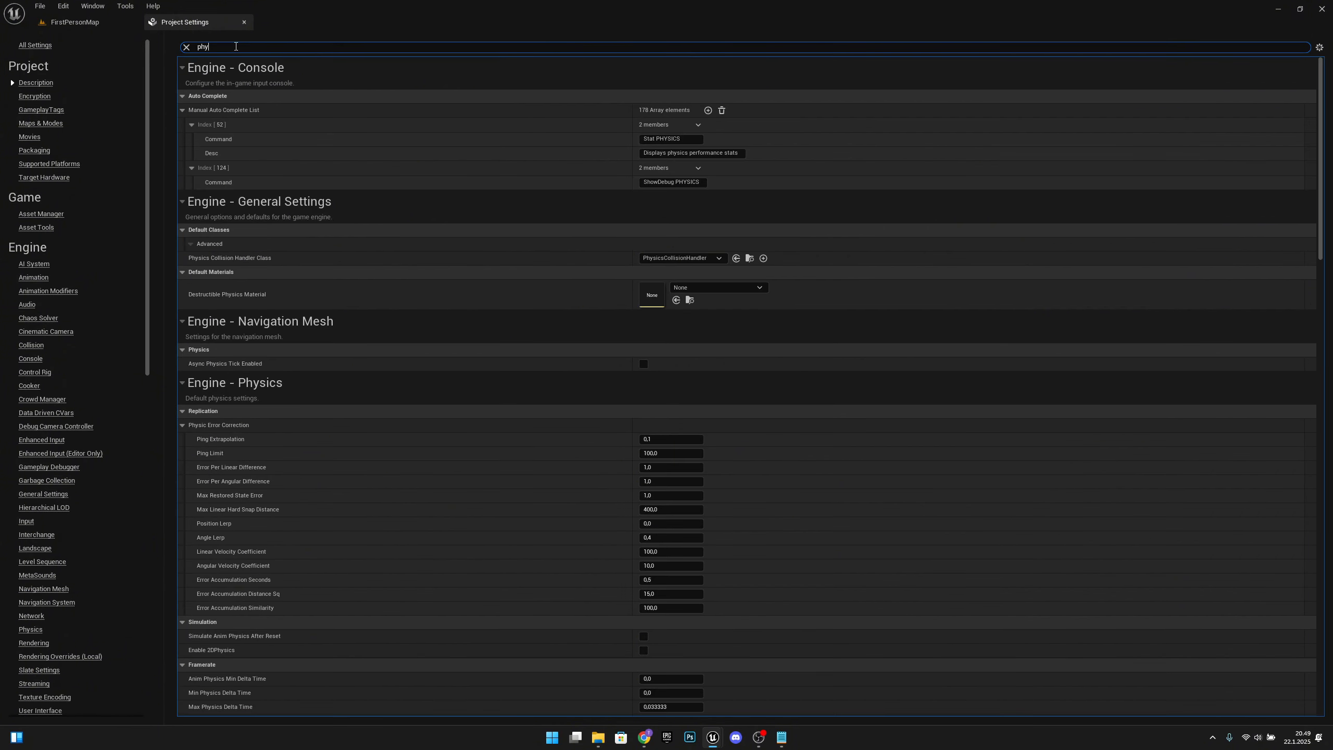
{"action": "type", "text": "sical"}
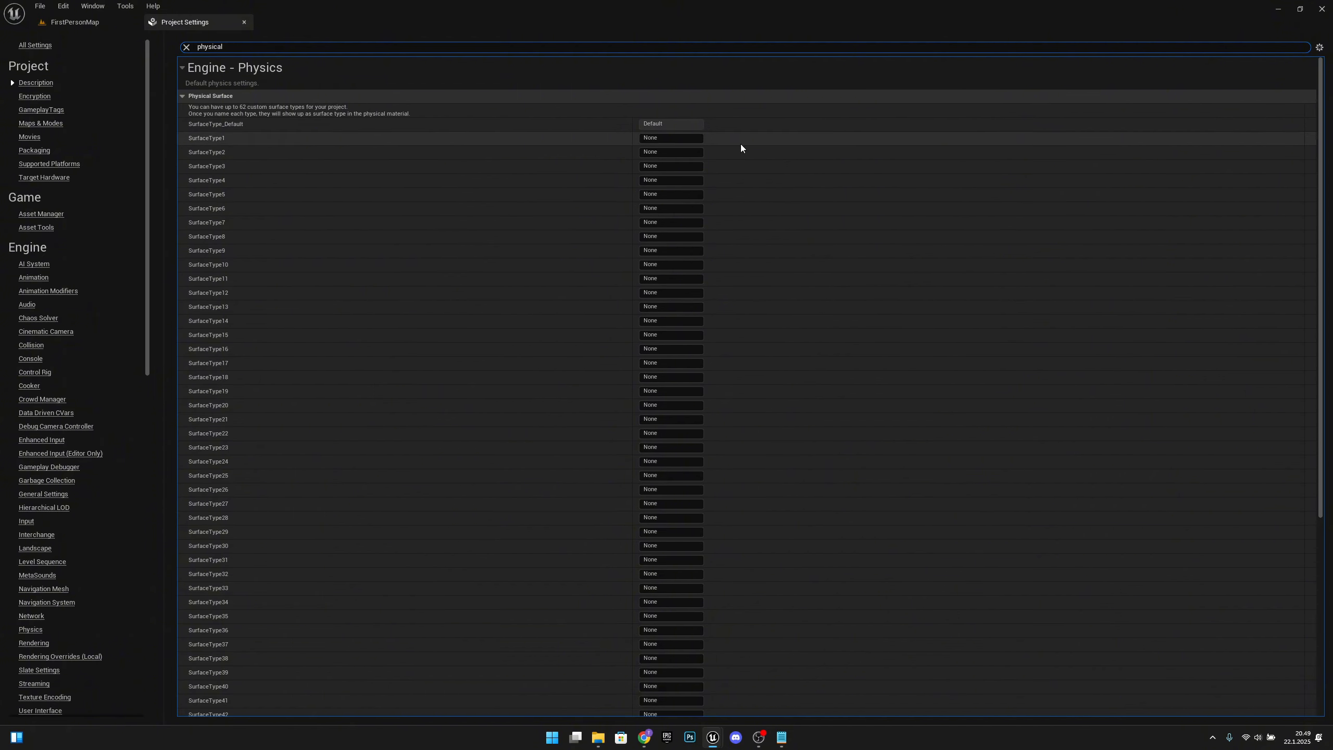
Step: Name the physical surfaces SurfaceType1 Dirt and SurfaceType2 Sand
{"action": "left_click", "coordinate": [669, 139]}
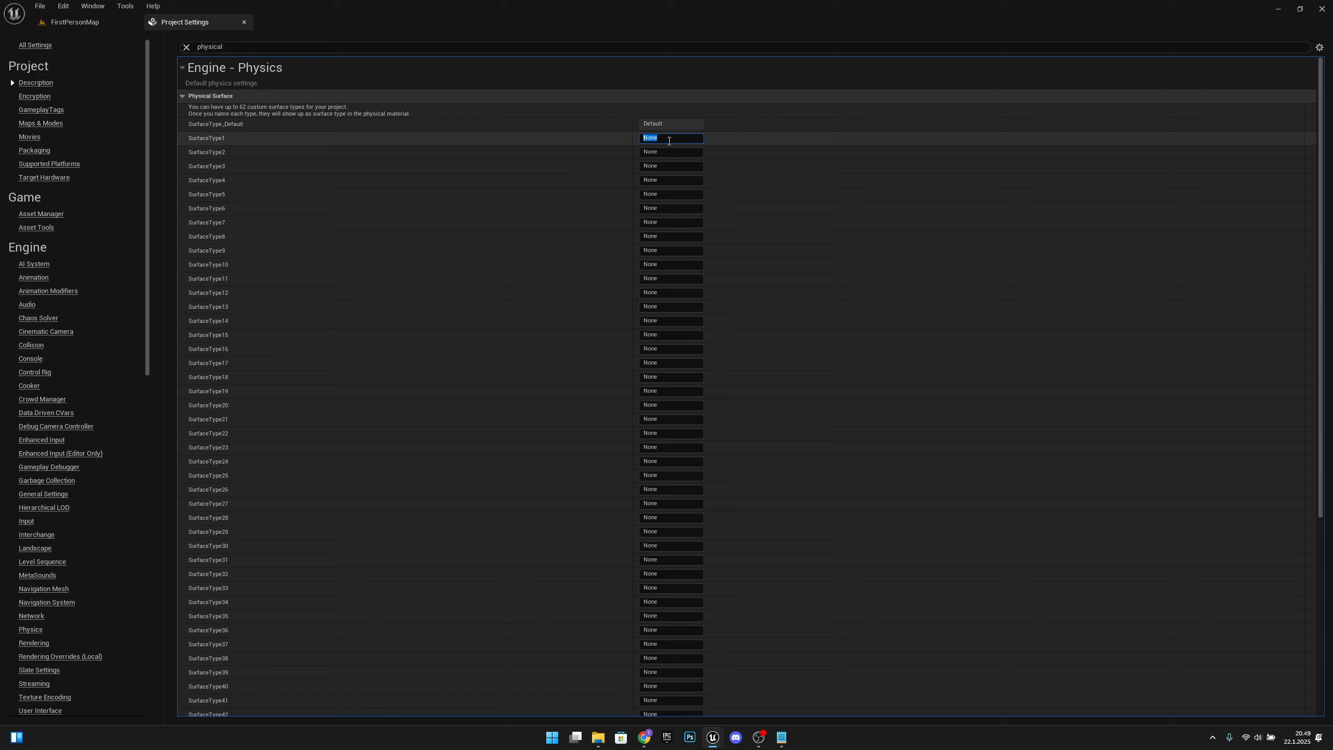
{"action": "type", "text": "Dirt"}
{"action": "key", "text": "Tab"}
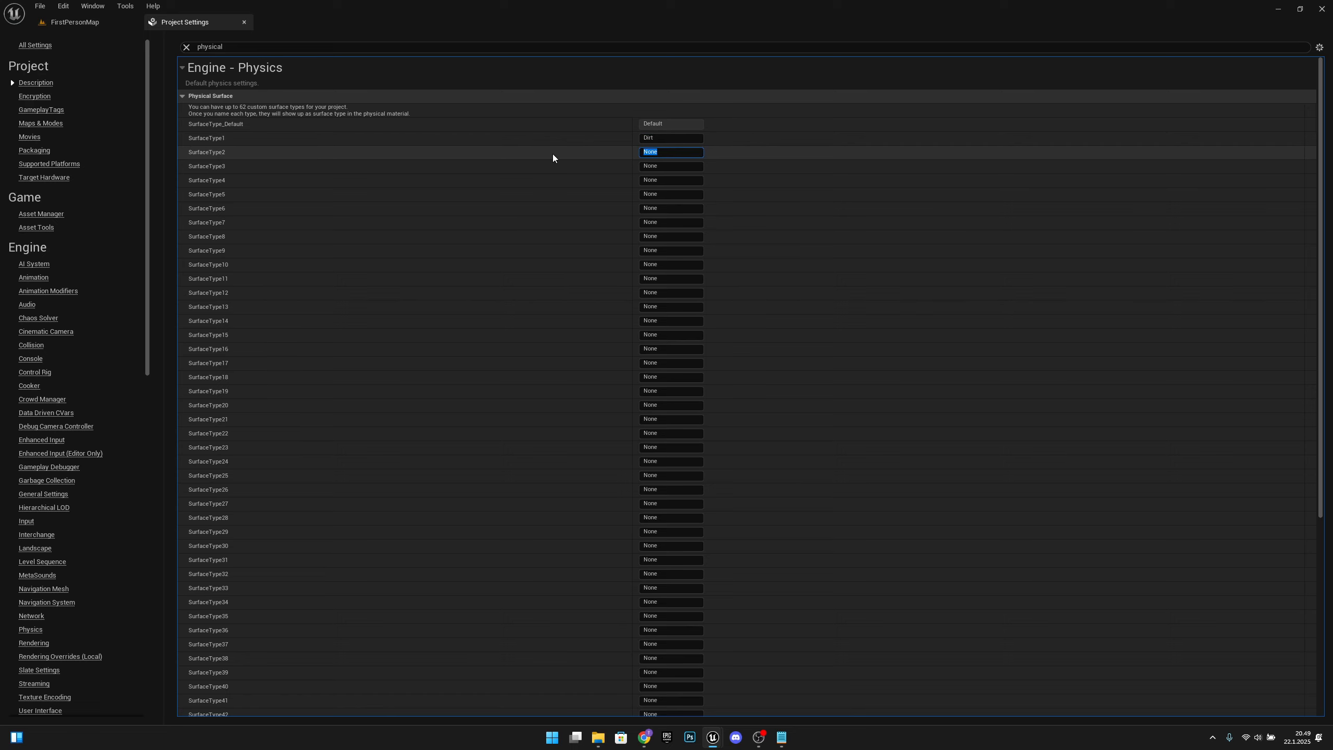
{"action": "type", "text": "Sand"}
{"action": "key", "text": "Return"}
{"action": "key", "text": "Tab"}
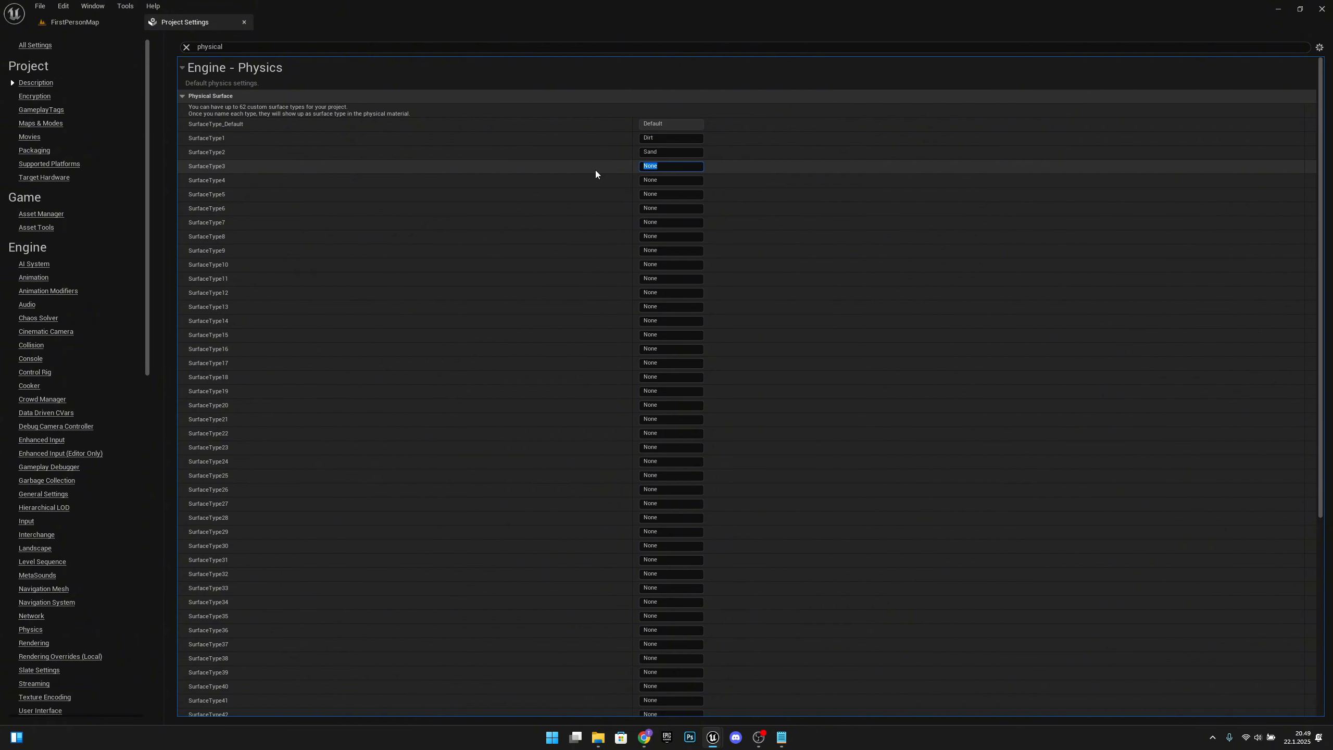
Step: Name the physical surfaces SurfaceType3 Concrete and SurfaceType4 Rock
{"action": "type", "text": "Concrete"}
{"action": "key", "text": "Tab"}
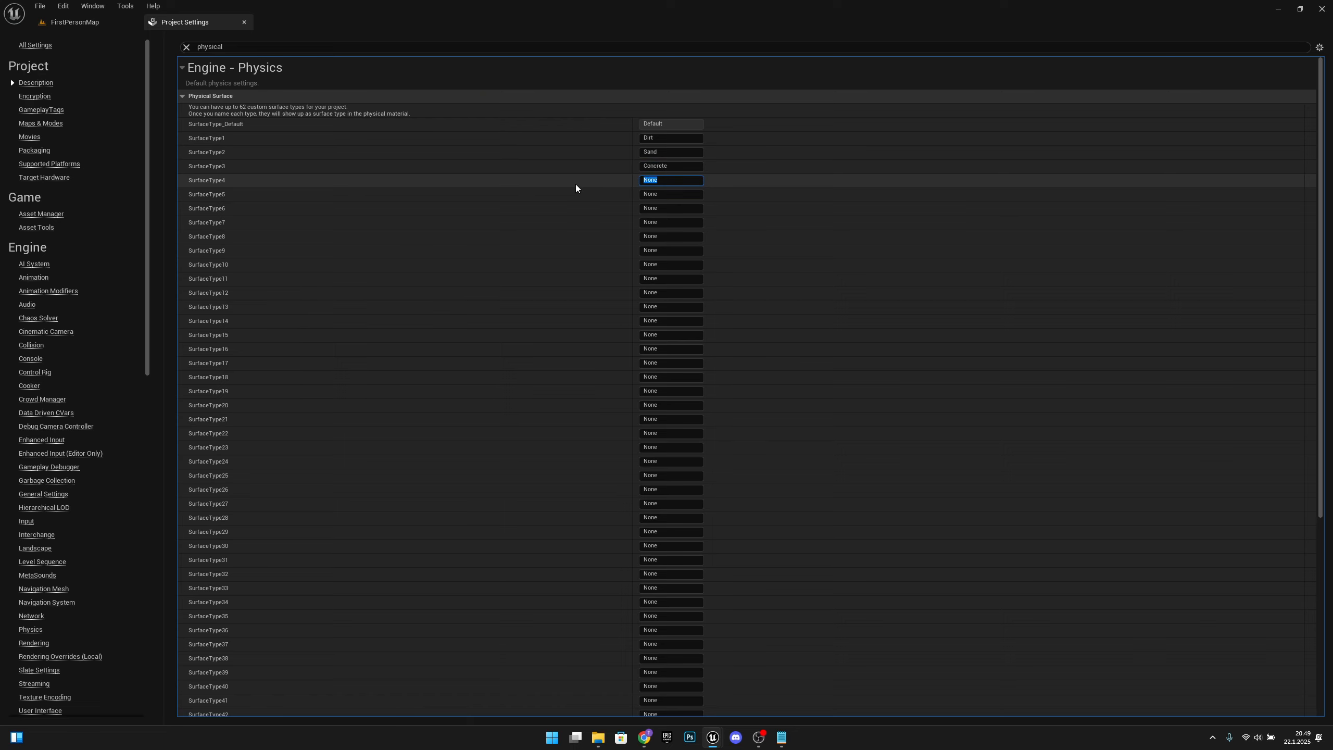
{"action": "type", "text": "Rock"}
{"action": "key", "text": "Return"}
Step: Name the physical surfaces SurfaceType5 Wood and SurfaceType6 Metal
{"action": "left_click", "coordinate": [672, 194]}
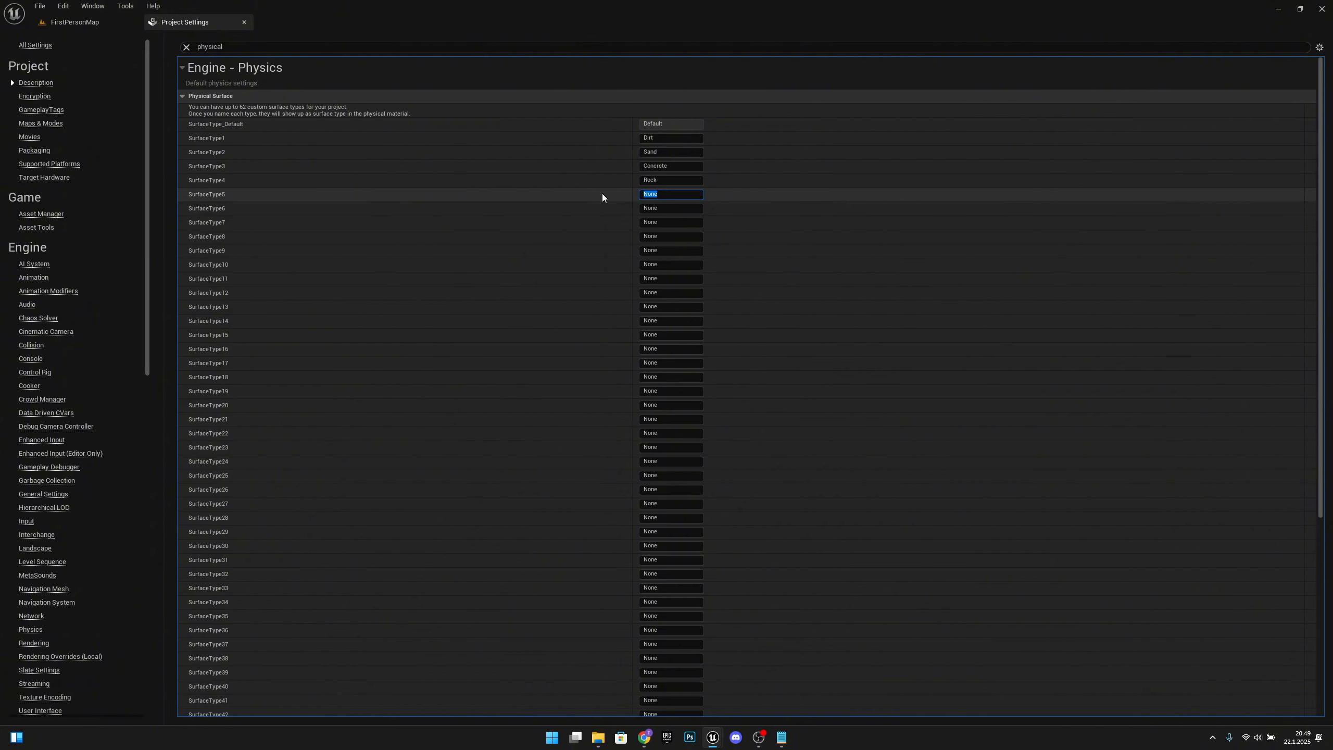
{"action": "type", "text": "Wood"}
{"action": "key", "text": "Return"}
{"action": "left_click", "coordinate": [671, 208]}
{"action": "type", "text": "Metal"}
{"action": "key", "text": "Return"}
Step: Name the physical surfaces SurfaceType7 Fabric and SurfaceType8 Glass
{"action": "left_click", "coordinate": [672, 224]}
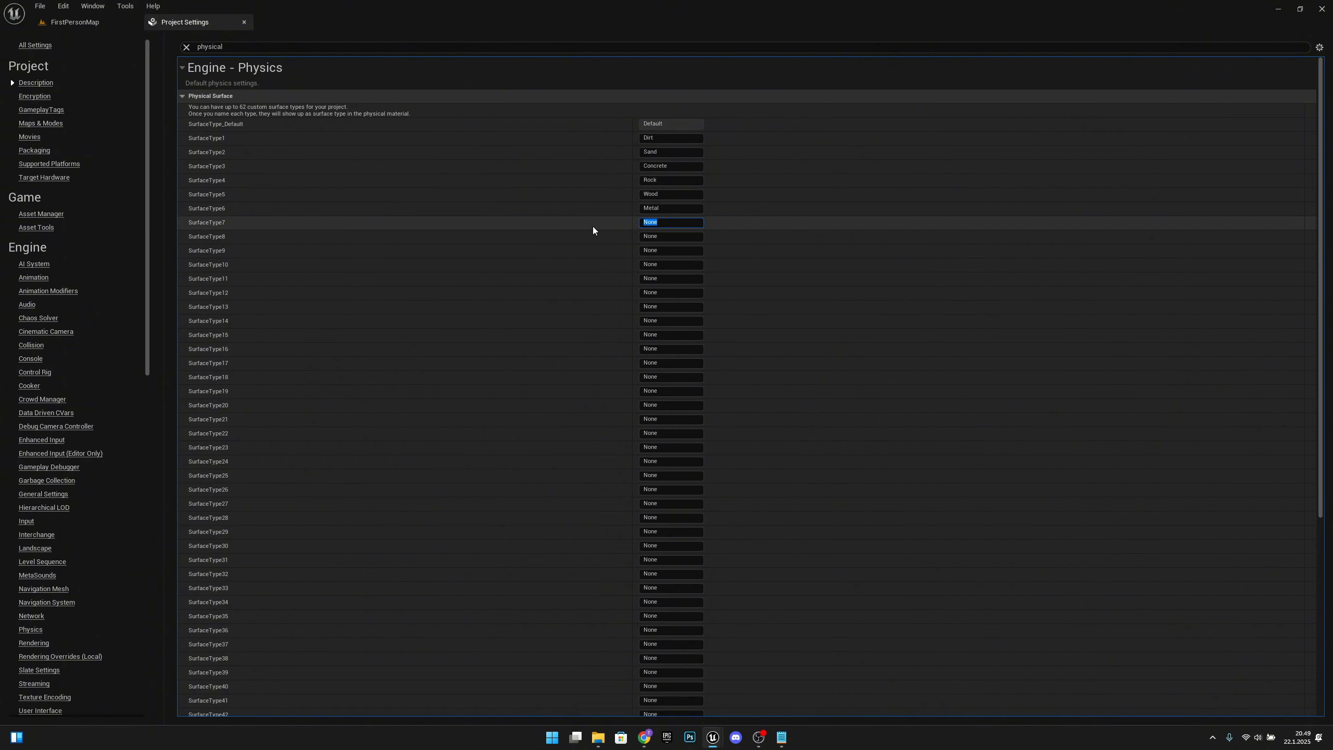
{"action": "type", "text": "Fabric"}
{"action": "key", "text": "Return"}
{"action": "left_click", "coordinate": [669, 237]}
{"action": "type", "text": "Glass"}
{"action": "key", "text": "Return"}
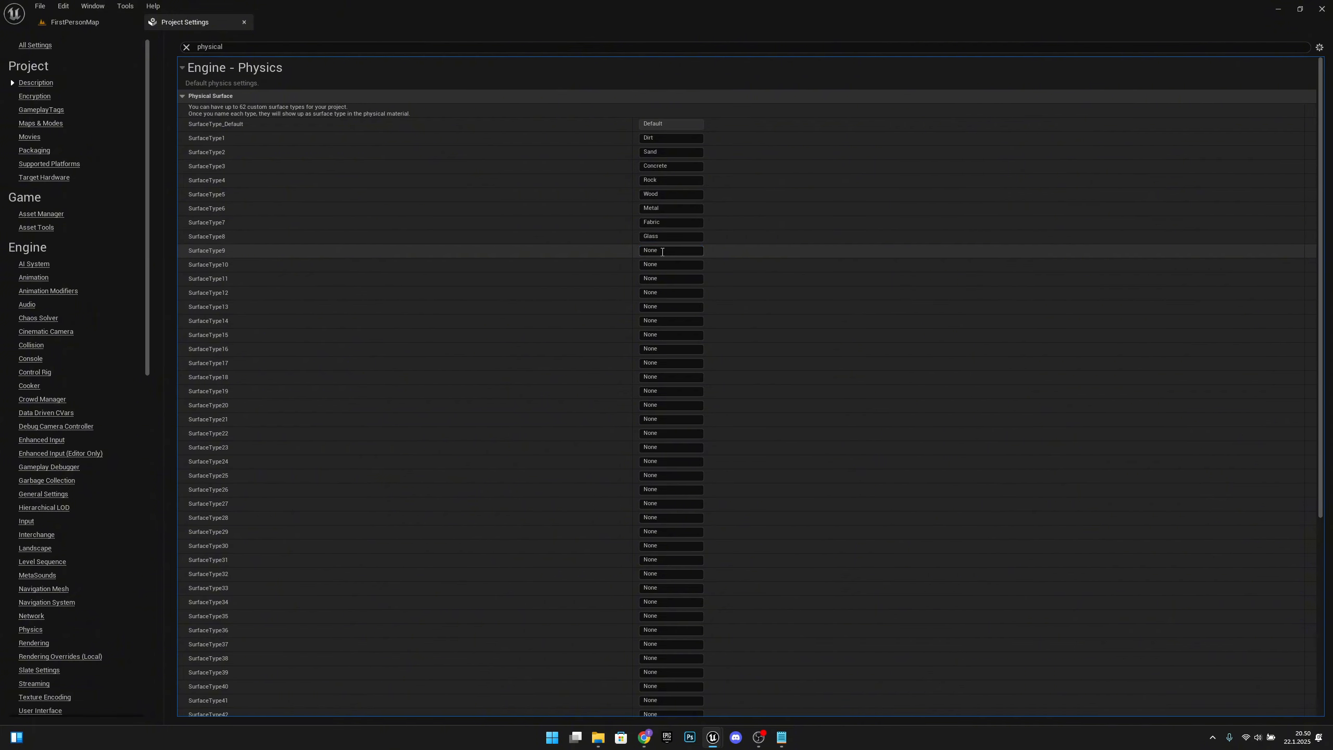
Step: Name the physical surfaces SurfaceType9 Snow and SurfaceType10 Water
{"action": "left_click", "coordinate": [662, 252]}
{"action": "type", "text": "Snopww"}
{"action": "key", "text": "Return"}
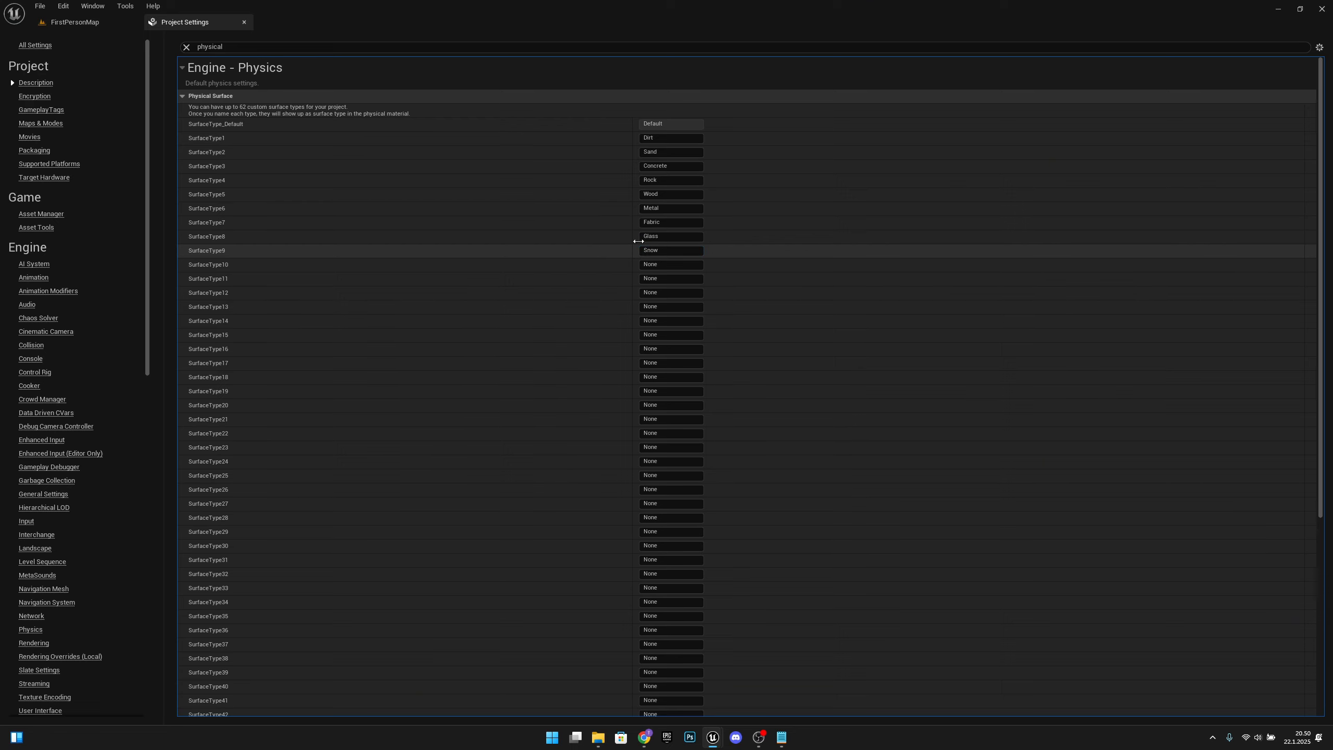
{"action": "left_click", "coordinate": [670, 264]}
{"action": "type", "text": "Water"}
{"action": "key", "text": "Return"}
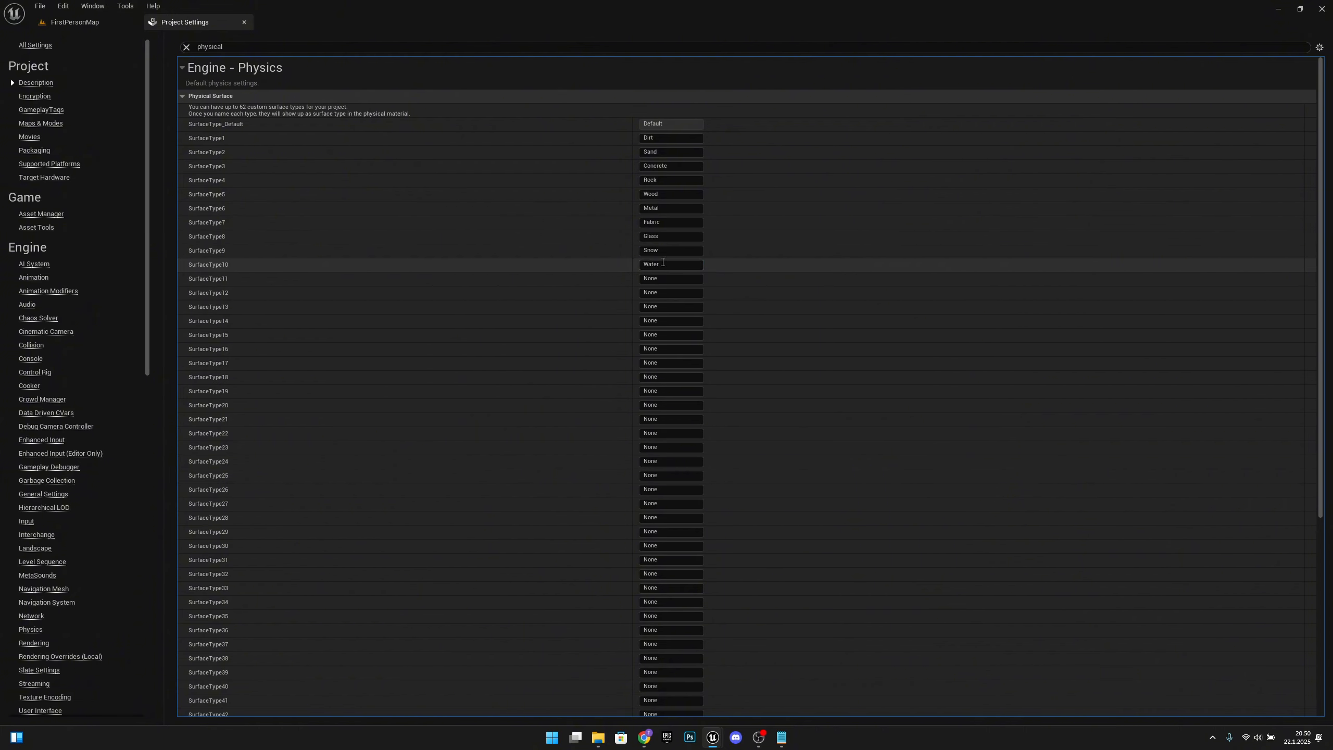